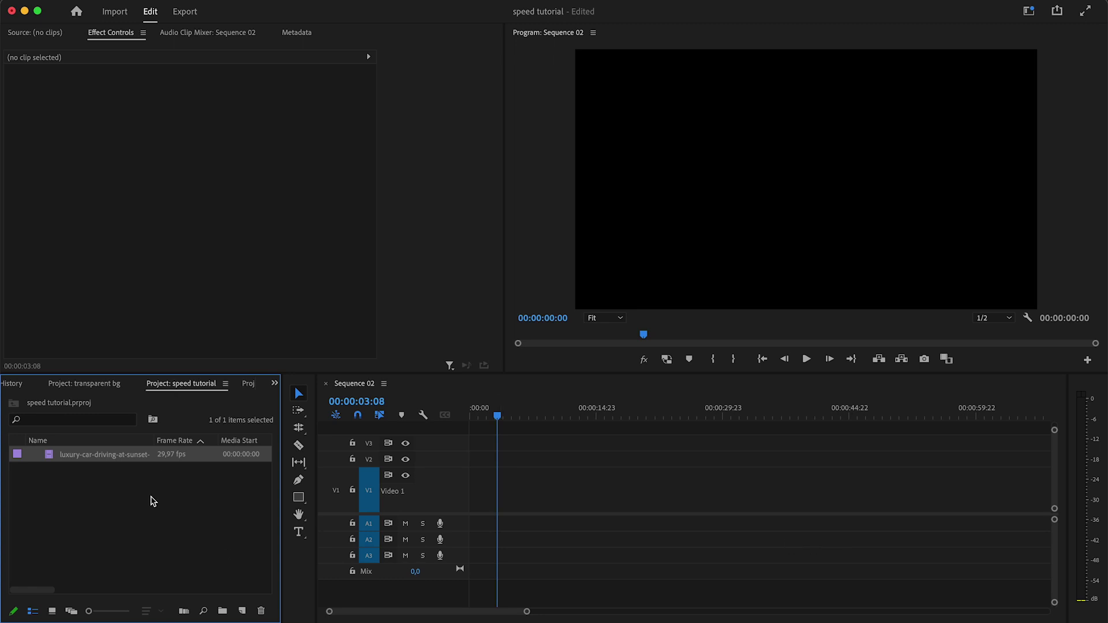
Put the luxury-car clip at the start of Sequence 02 on V1 and play it from the beginning.
{"action": "double_click", "coordinate": [126, 461]}
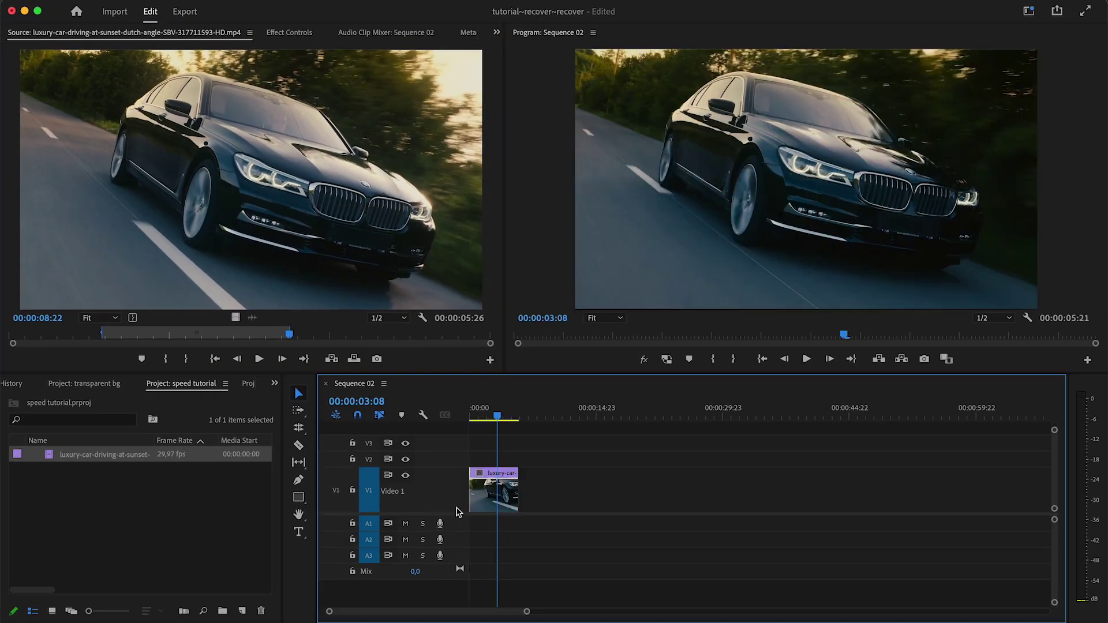
{"action": "left_click_drag", "start_coordinate": [498, 417], "coordinate": [462, 416]}
{"action": "key", "text": "space"}
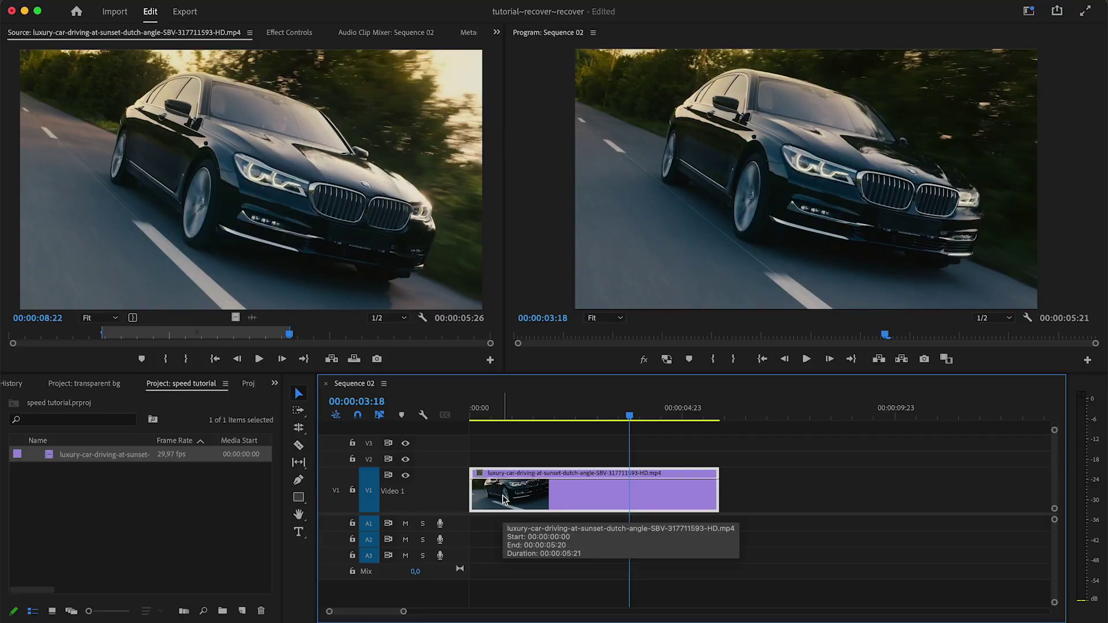
Set the car clip's speed to 200% in Speed/Duration.
{"action": "right_click", "coordinate": [504, 499]}
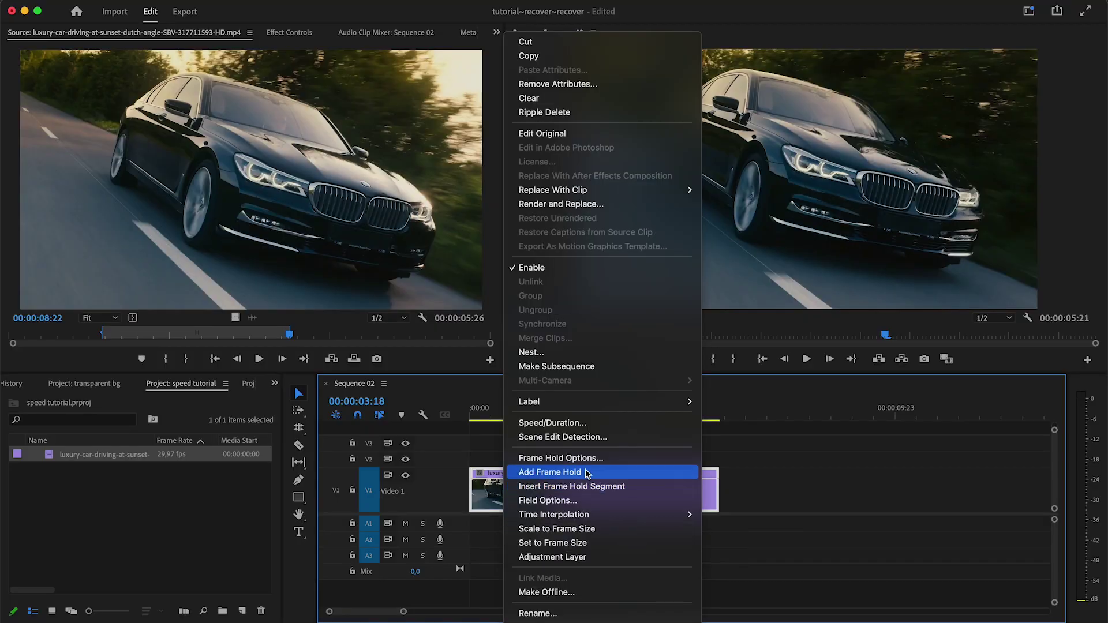
{"action": "left_click", "coordinate": [606, 427]}
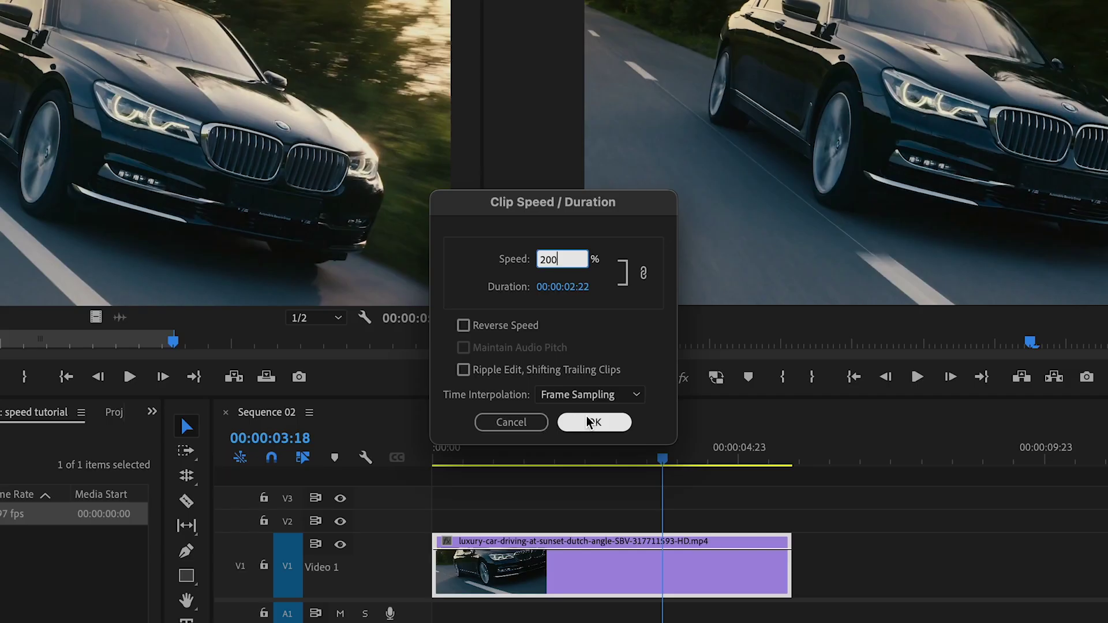
{"action": "left_click", "coordinate": [592, 421]}
Play the sped-up clip from the start to check the 2:22 result.
{"action": "key", "text": "Home"}
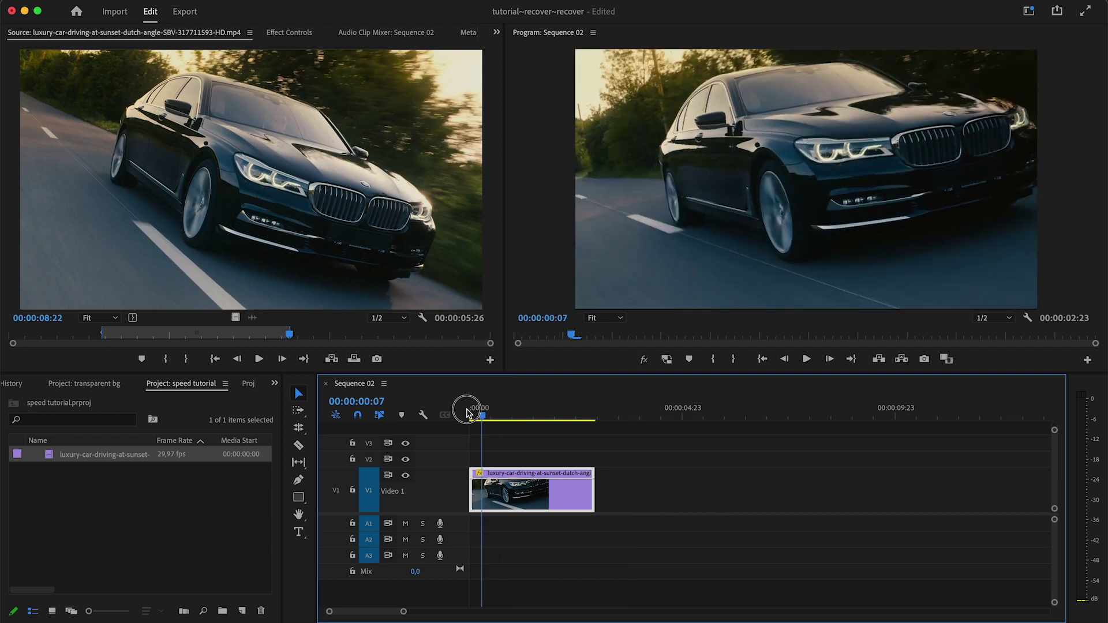
{"action": "key", "text": "space"}
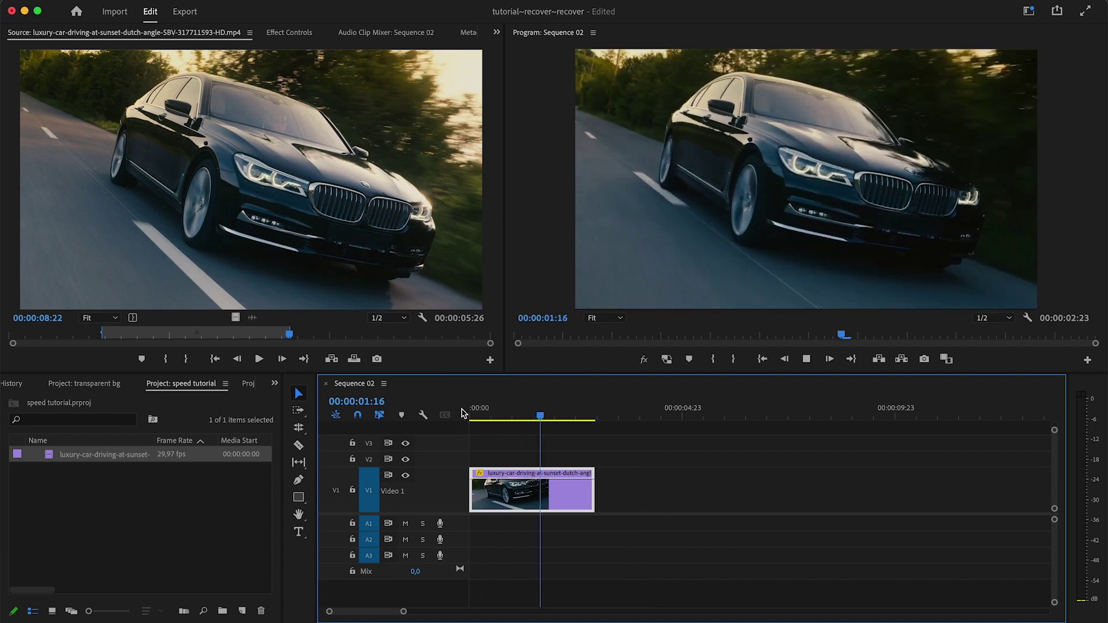
{"action": "key", "text": "space"}
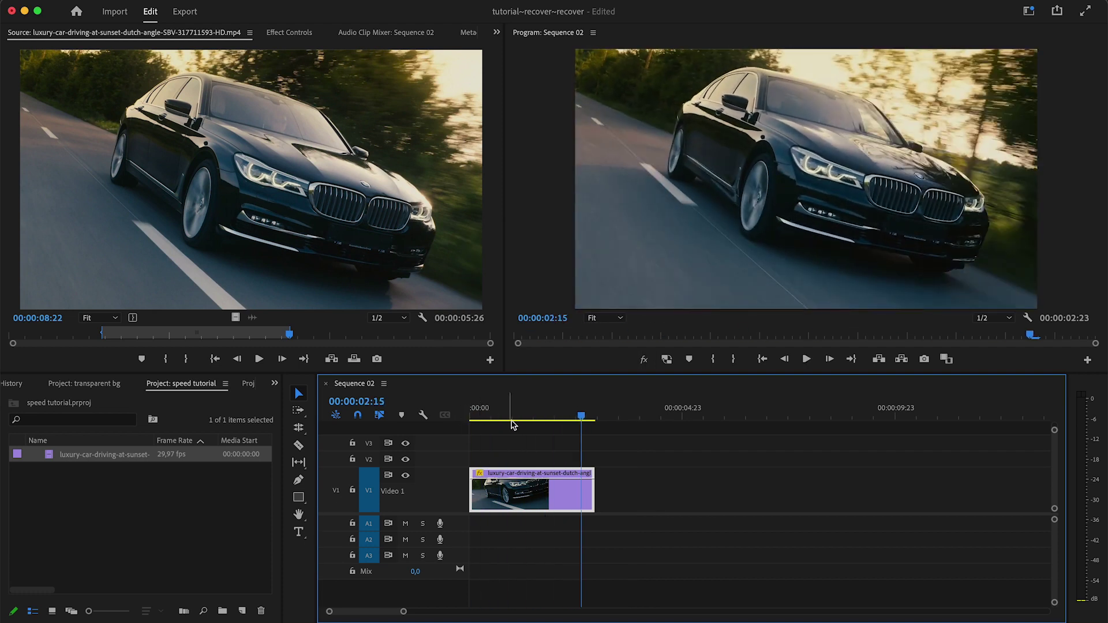
{"action": "left_click_drag", "start_coordinate": [472, 417], "coordinate": [515, 425]}
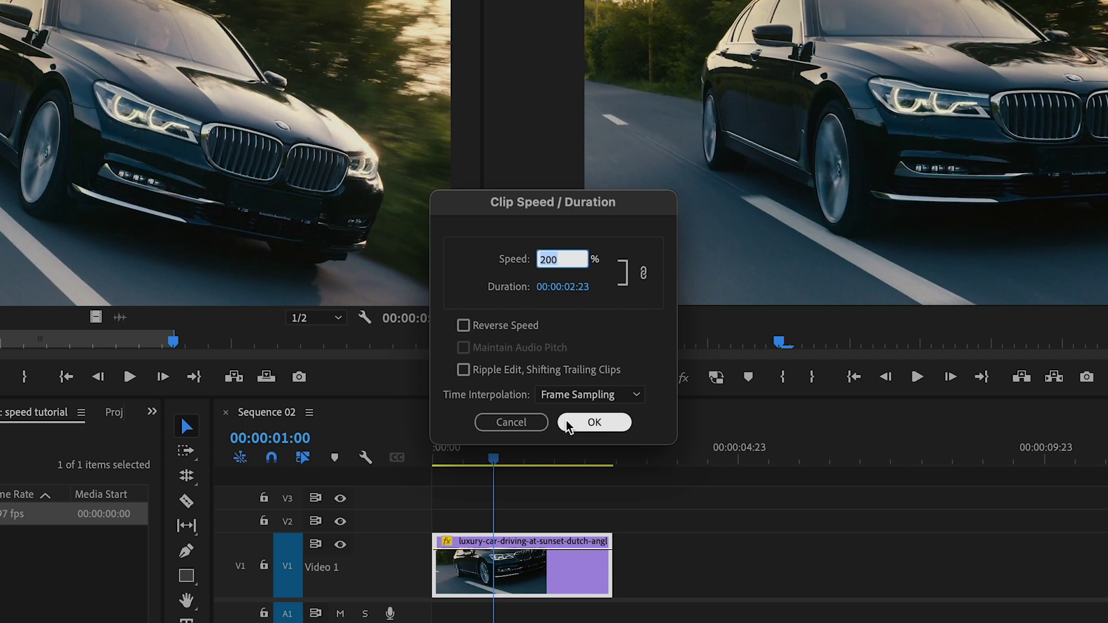
{"action": "left_click", "coordinate": [584, 423]}
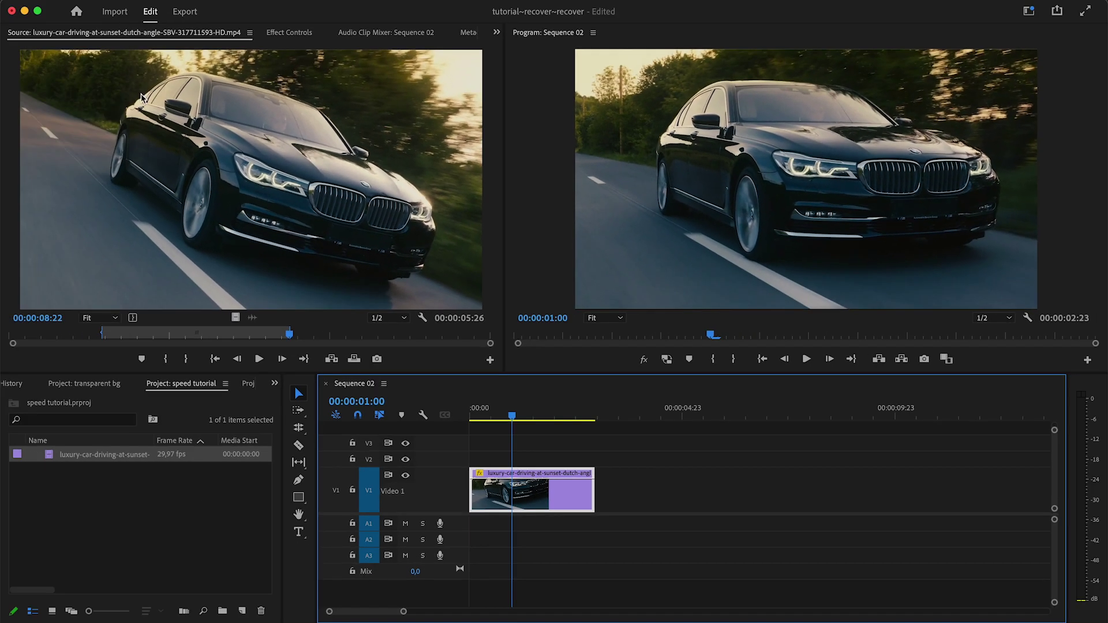
{"action": "left_click", "coordinate": [57, 1]}
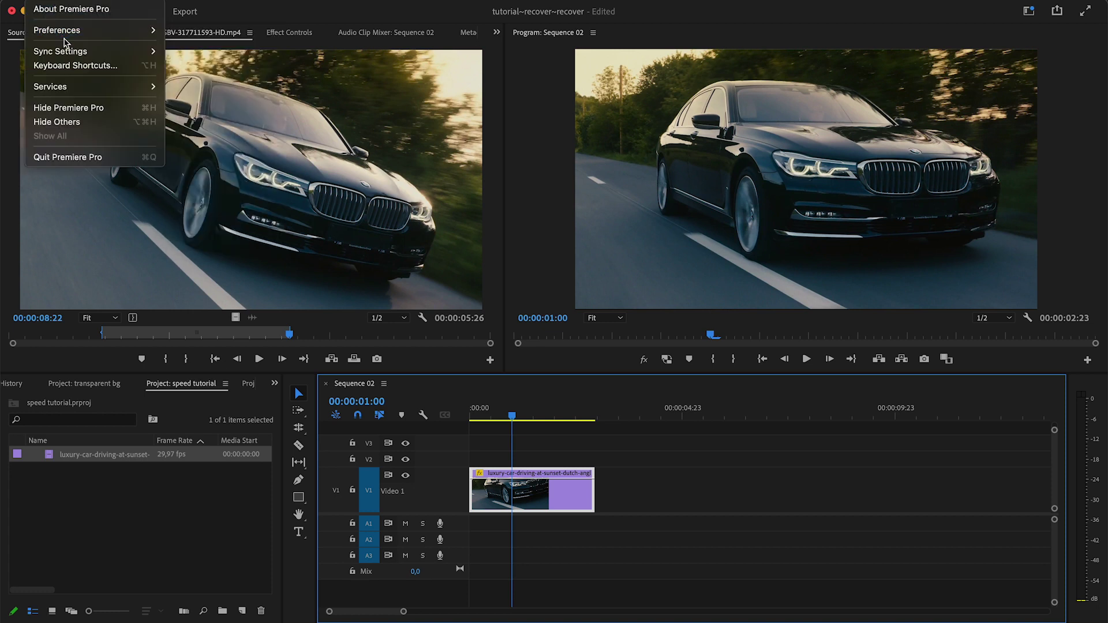
{"action": "left_click", "coordinate": [76, 65]}
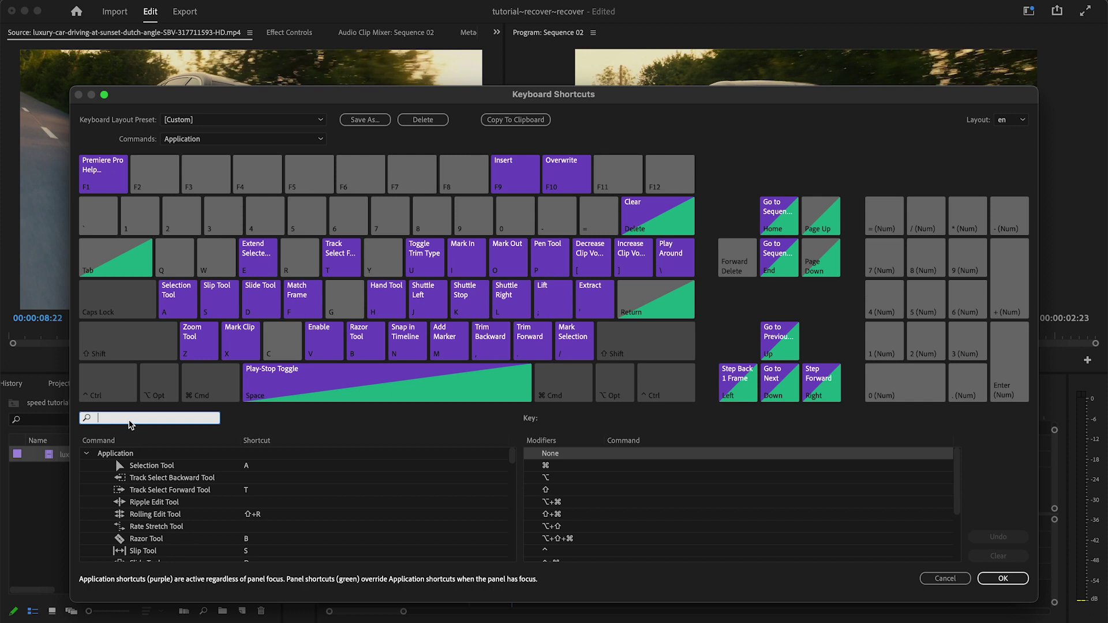
{"action": "type", "text": "speed"}
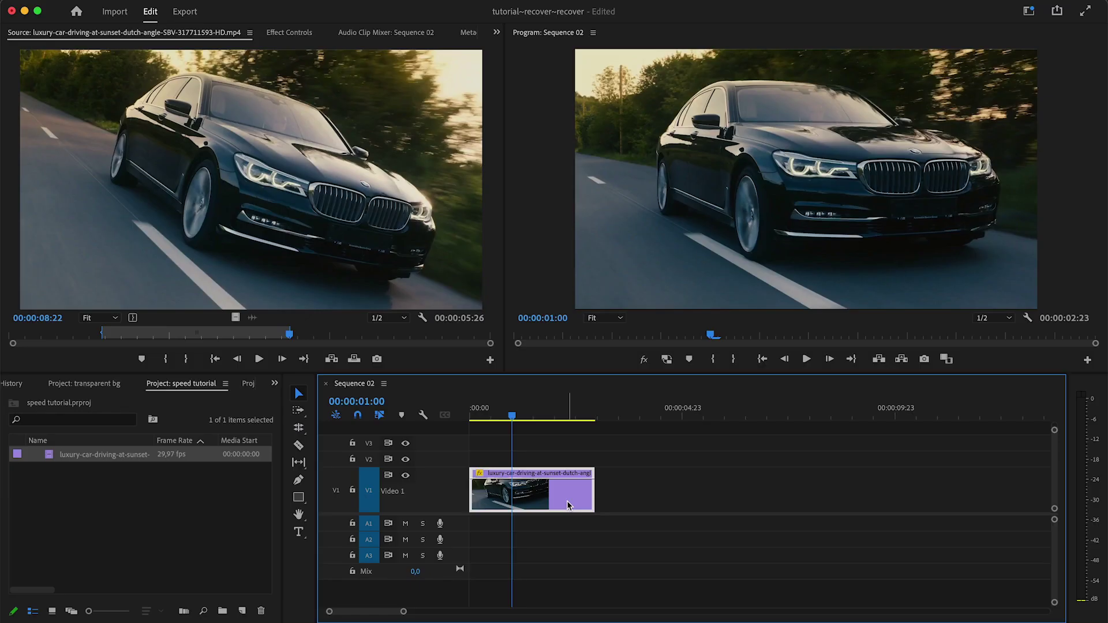
Set the car clip to 50% speed, stretching it to 11:20, and play it back.
{"action": "key", "text": "super+r"}
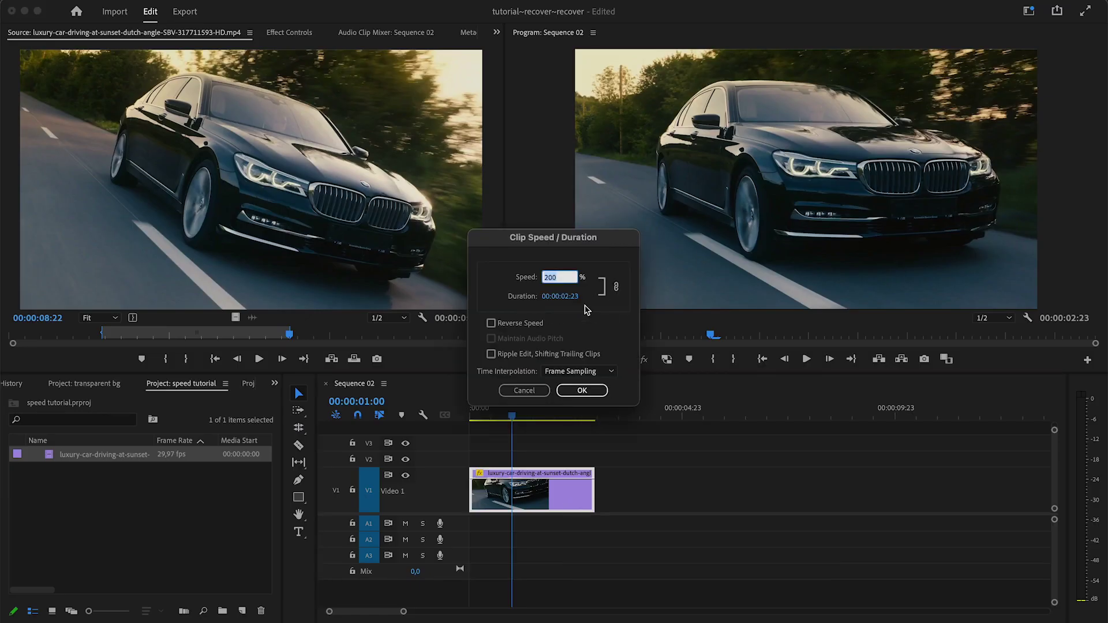
{"action": "left_click", "coordinate": [596, 395]}
{"action": "key", "text": "space"}
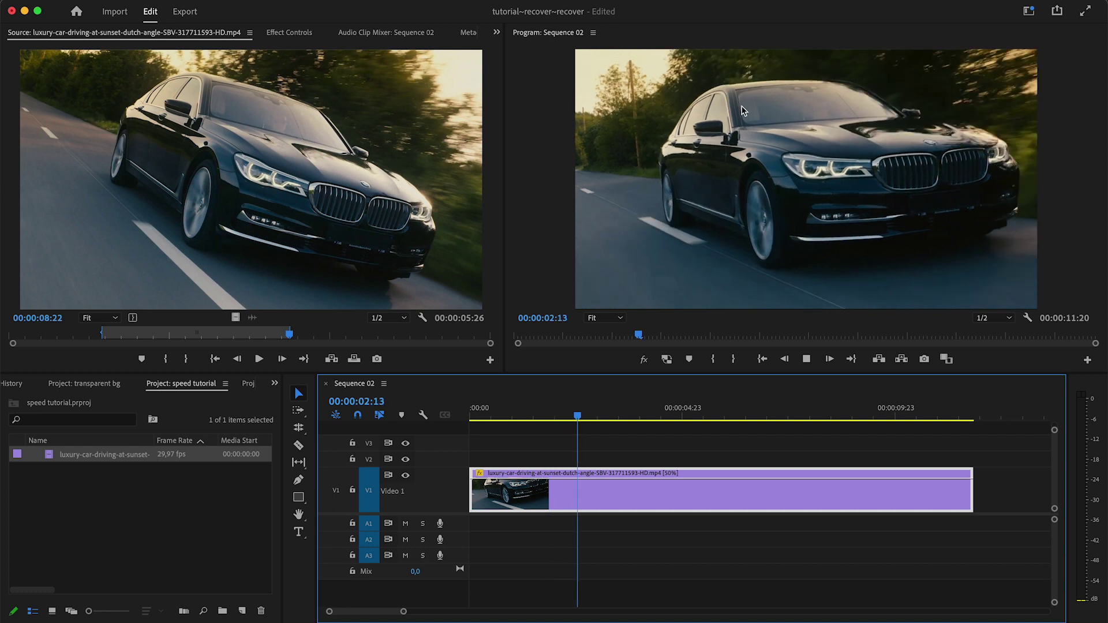
{"action": "key", "text": "space"}
{"action": "key", "text": "space"}
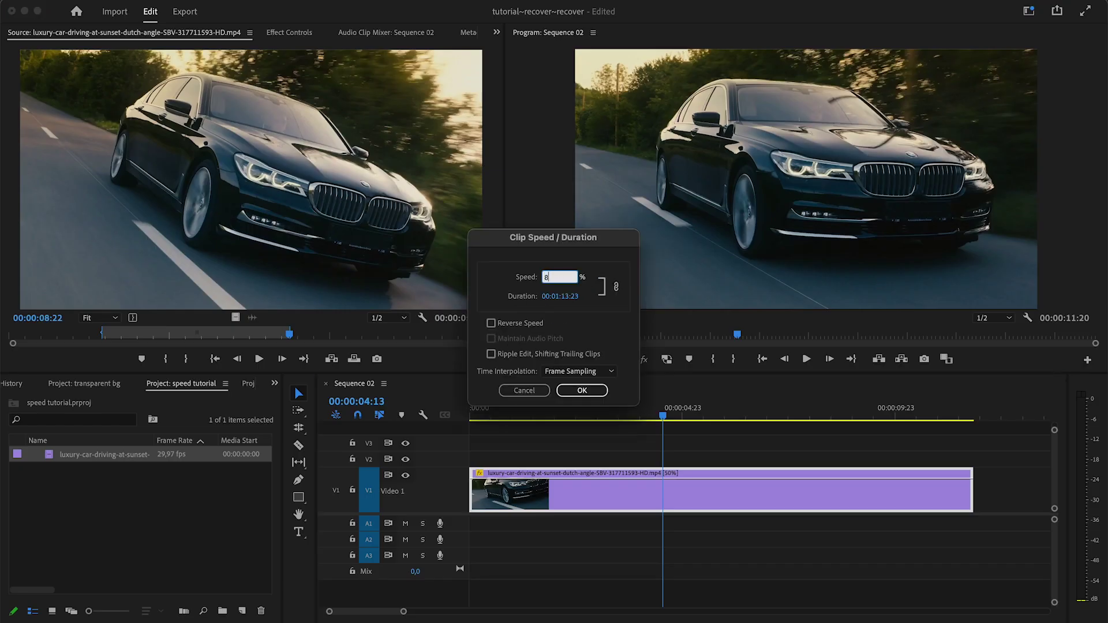
Apply 50% speed with Optical Flow time interpolation and render the slow-motion preview.
{"action": "type", "text": "0"}
{"action": "key", "text": "Return"}
{"action": "key", "text": "space"}
{"action": "left_click", "coordinate": [594, 400]}
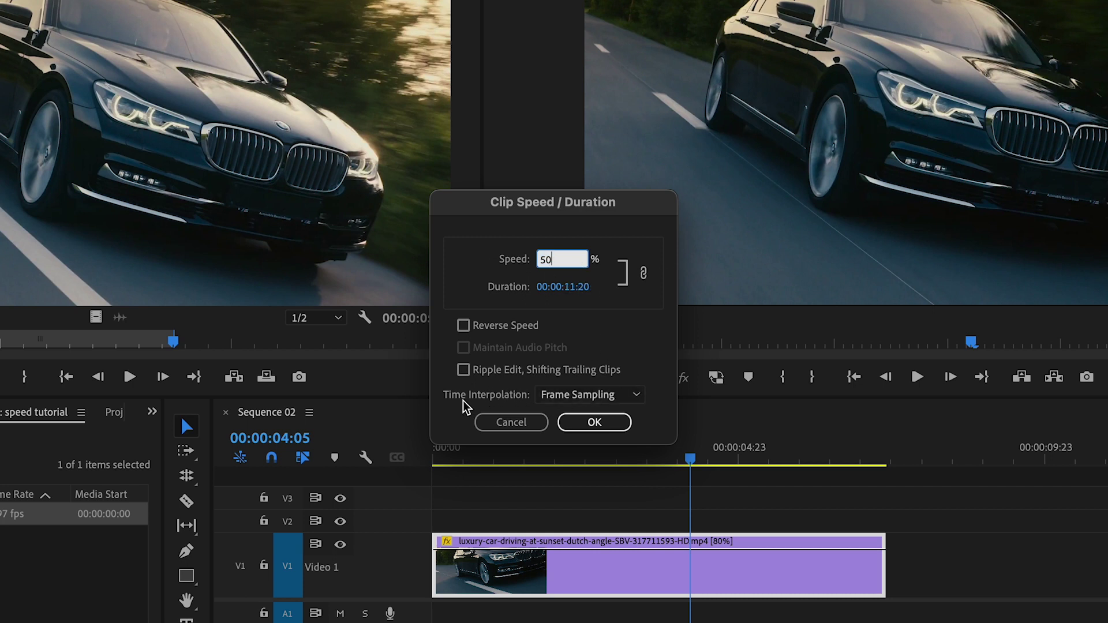
{"action": "left_click", "coordinate": [607, 397]}
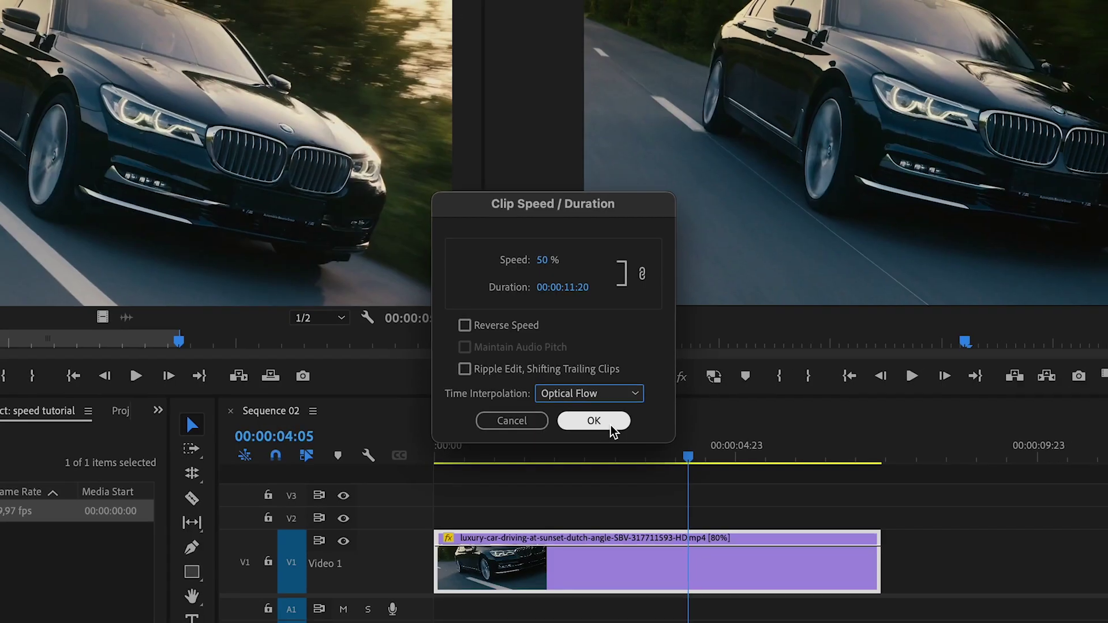
{"action": "left_click", "coordinate": [577, 397]}
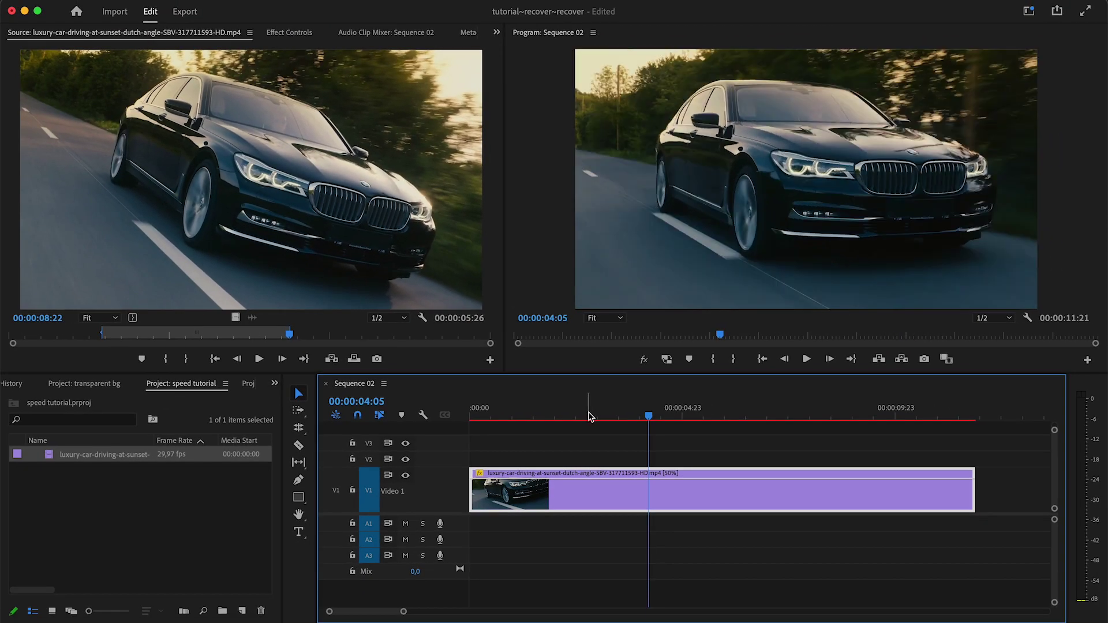
{"action": "left_click_drag", "start_coordinate": [597, 415], "coordinate": [585, 416]}
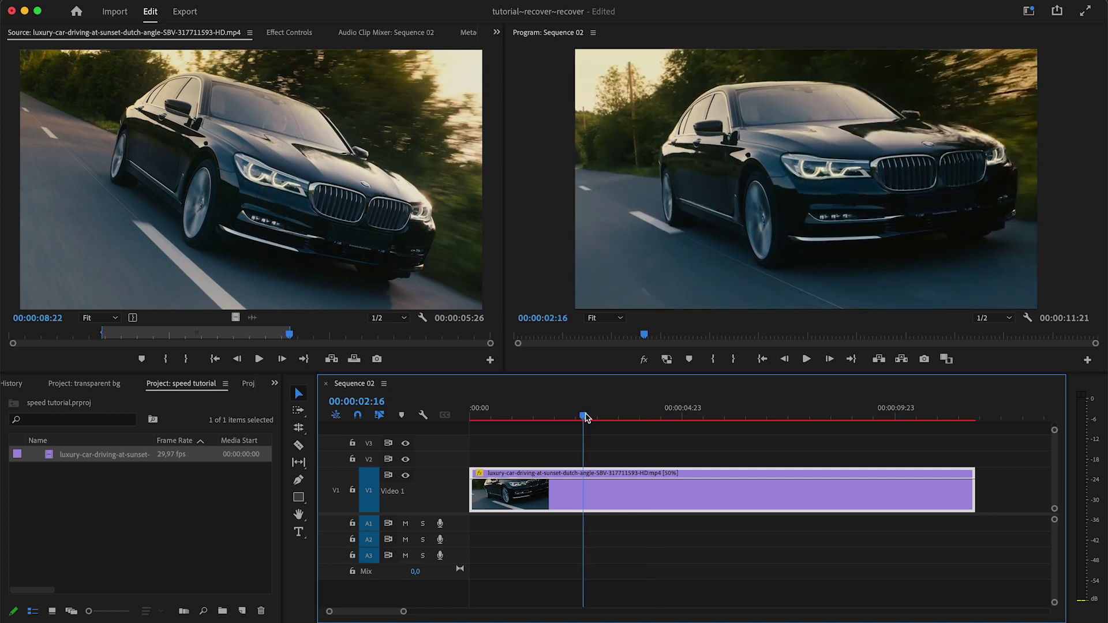
{"action": "key", "text": "Return"}
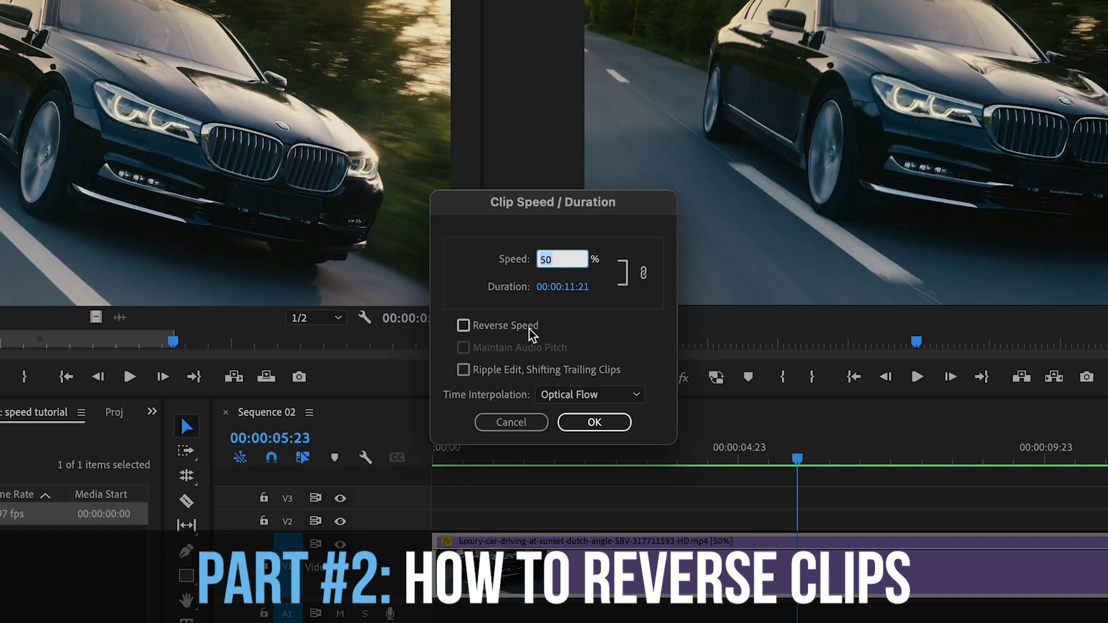
Reverse the clip at 100% speed, restoring its 5:23 length, and play it from the start.
{"action": "left_click", "coordinate": [530, 329]}
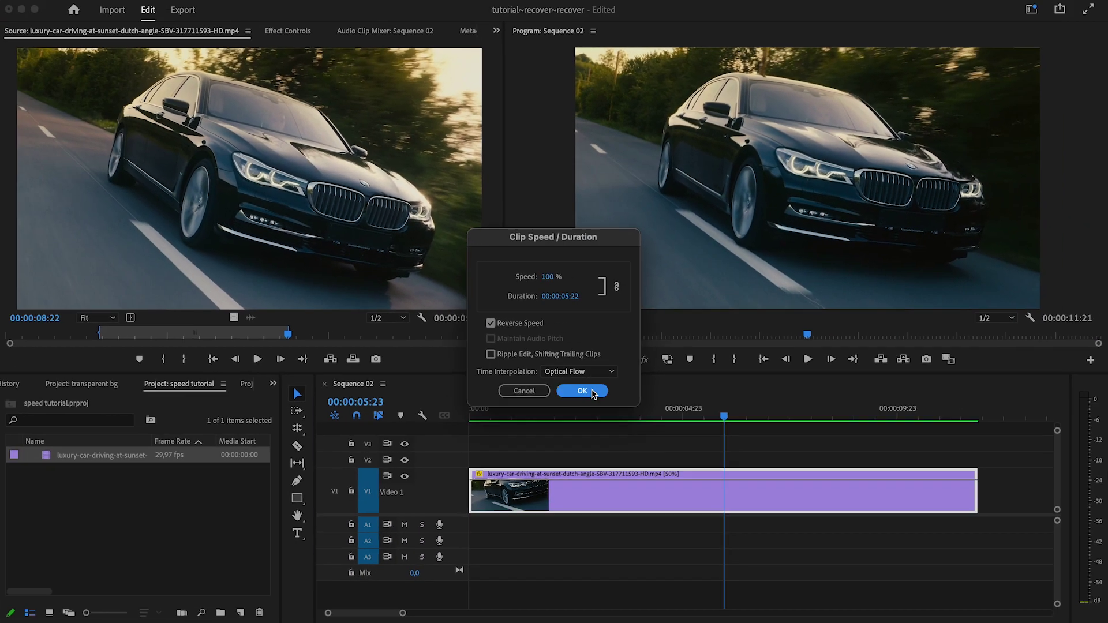
{"action": "left_click", "coordinate": [595, 422]}
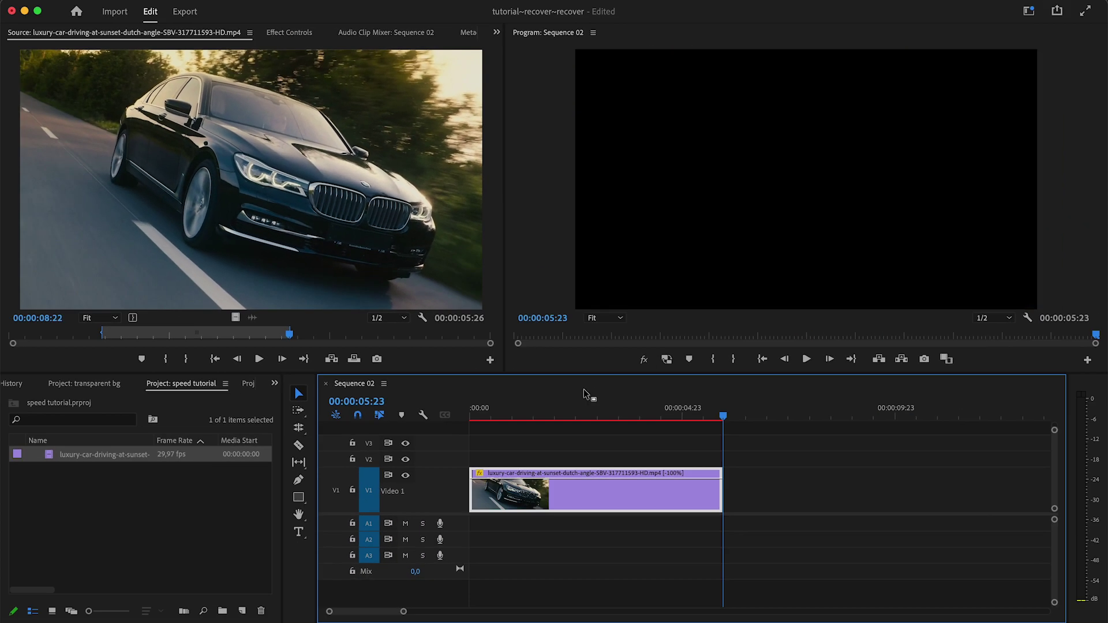
{"action": "left_click", "coordinate": [477, 407]}
{"action": "key", "text": "space"}
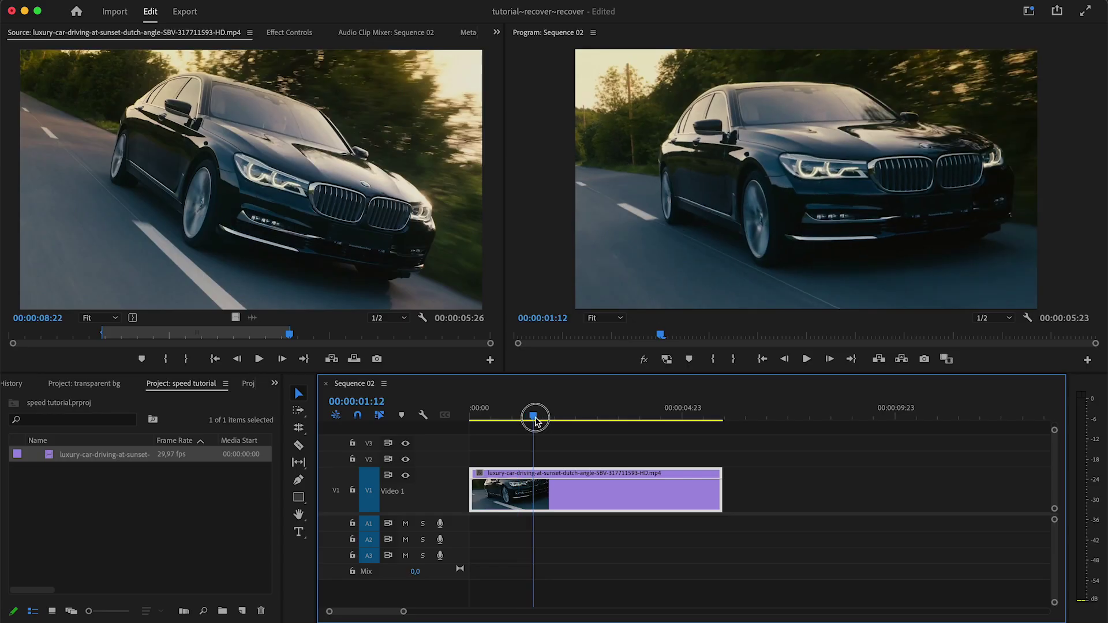
Insert a frame-hold segment at 1:20 and play through it from 1:08.
{"action": "left_click_drag", "start_coordinate": [532, 416], "coordinate": [548, 420]}
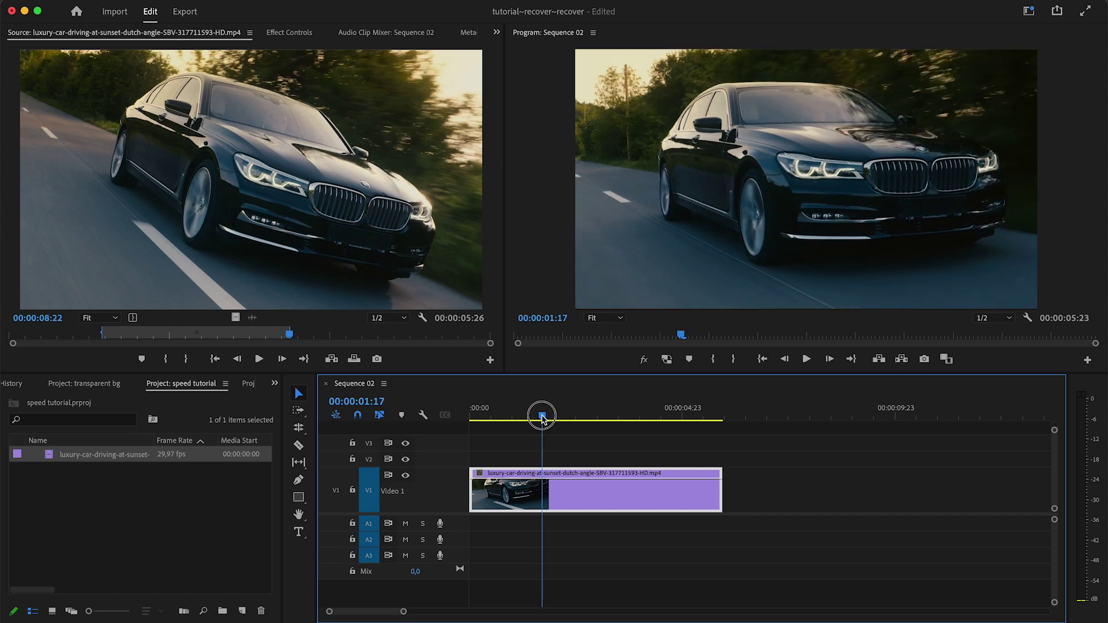
{"action": "left_click", "coordinate": [546, 416]}
{"action": "left_click_drag", "start_coordinate": [546, 417], "coordinate": [548, 416]}
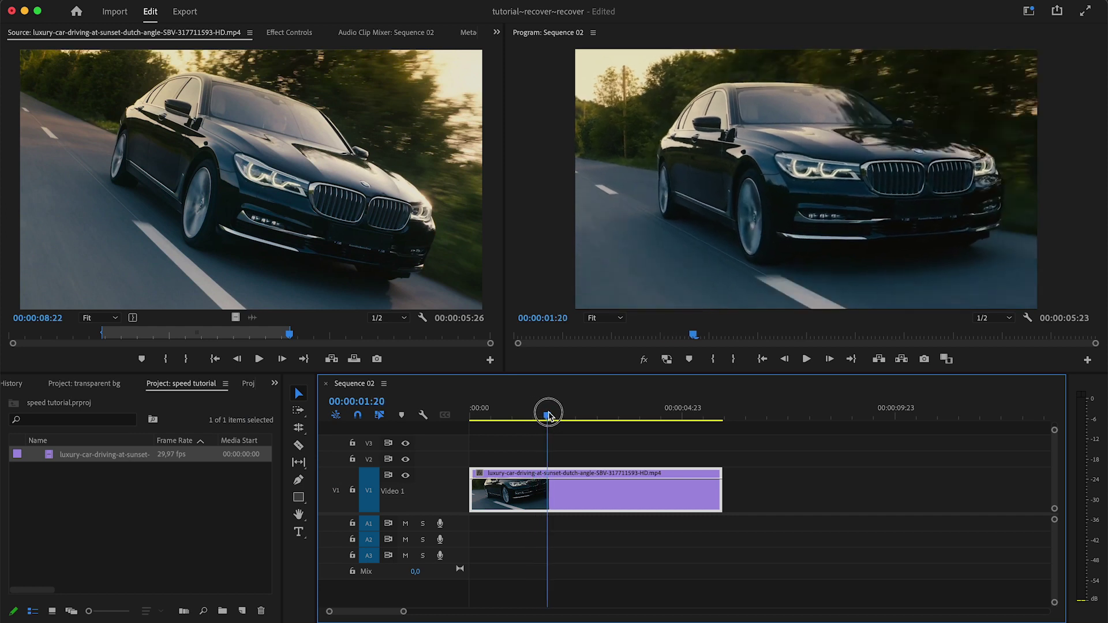
{"action": "right_click", "coordinate": [549, 488]}
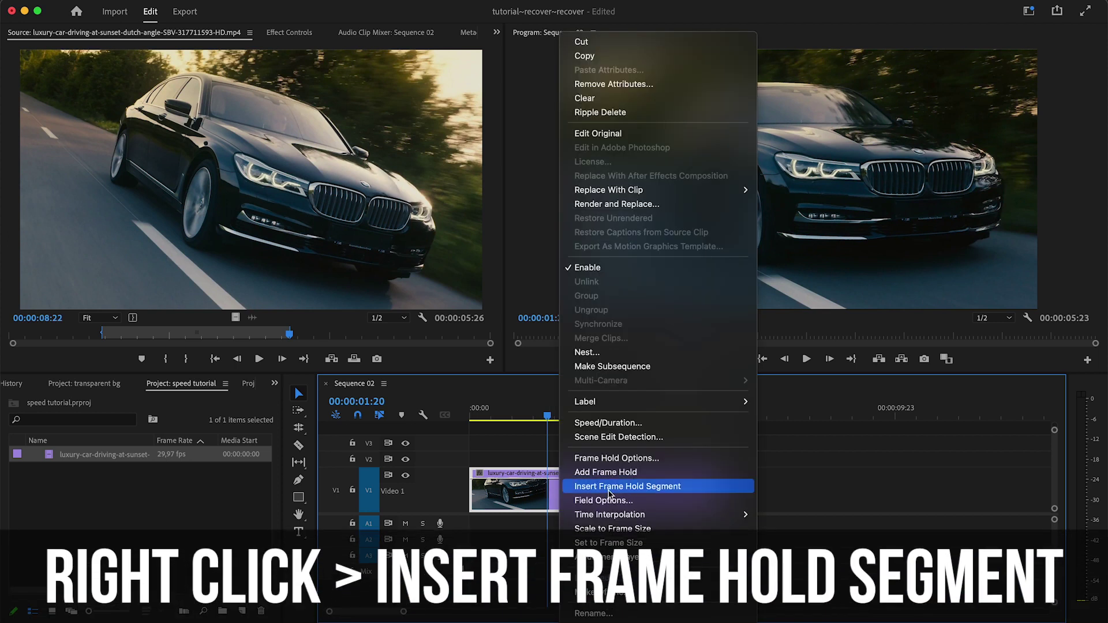
{"action": "left_click", "coordinate": [686, 488]}
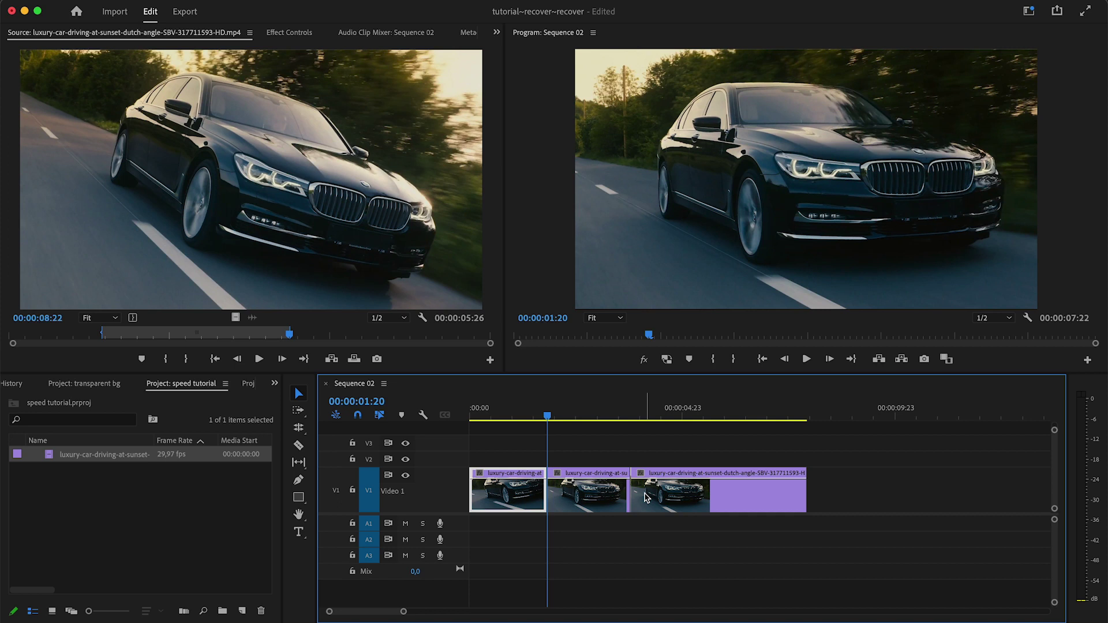
{"action": "left_click", "coordinate": [526, 415]}
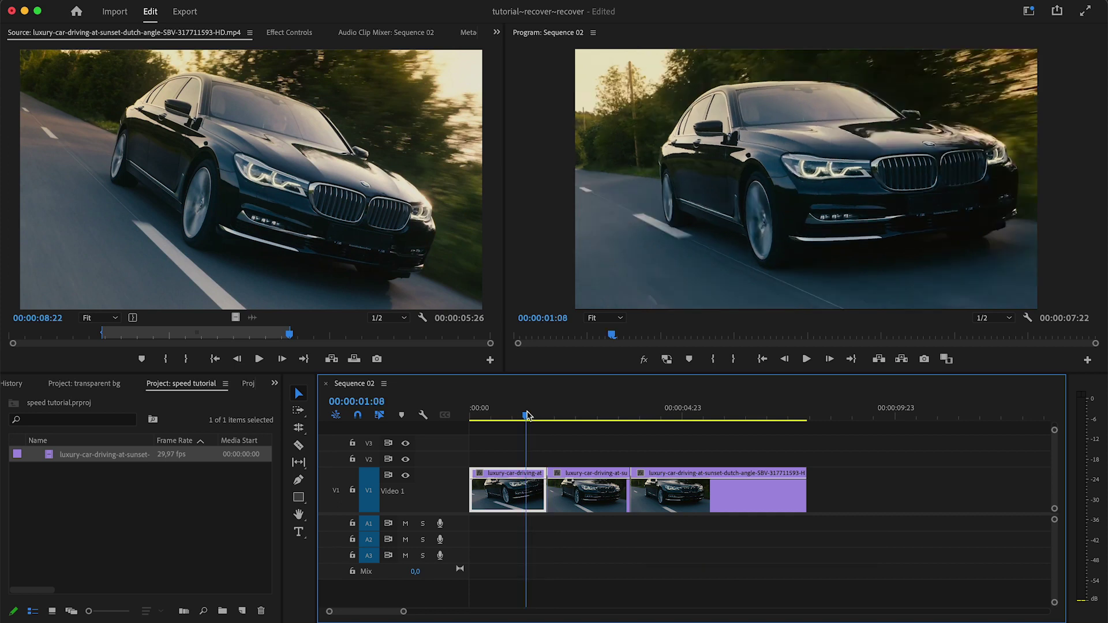
{"action": "key", "text": "space"}
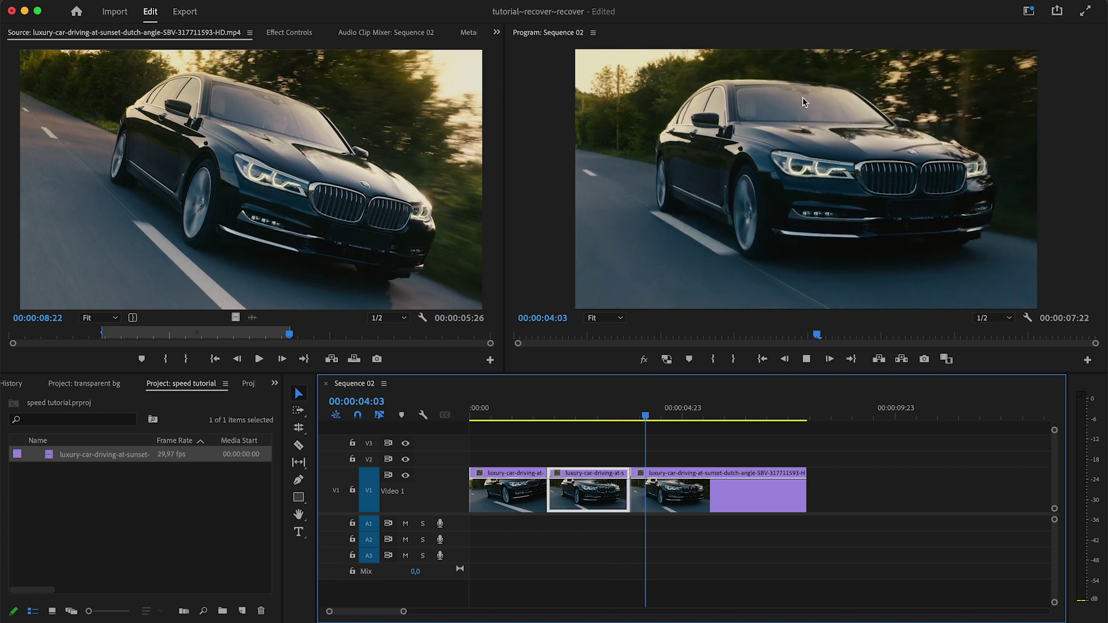
Ripple-trim the frame-hold segment's end edge to lengthen it.
{"action": "left_click", "coordinate": [585, 506]}
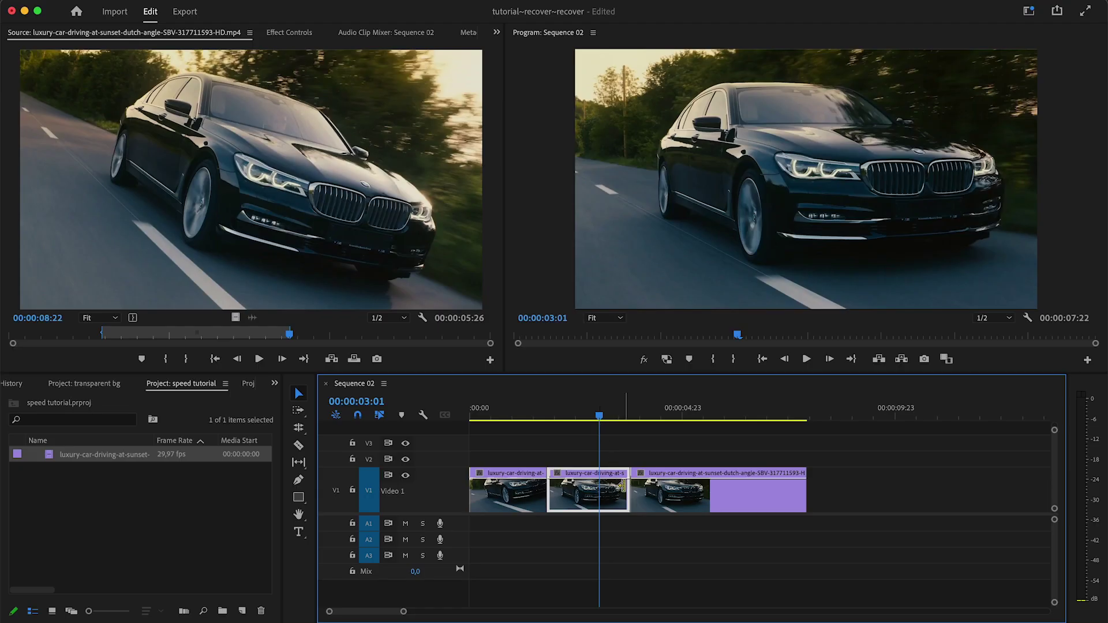
{"action": "left_click_drag", "start_coordinate": [625, 487], "coordinate": [627, 485]}
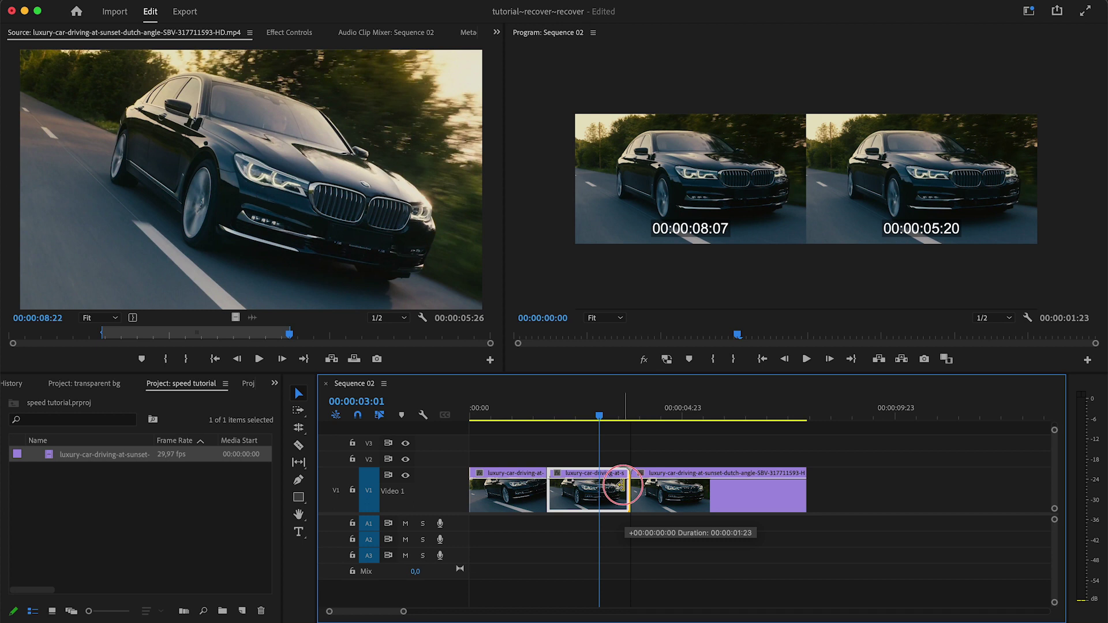
{"action": "left_click_drag", "start_coordinate": [626, 487], "coordinate": [583, 489]}
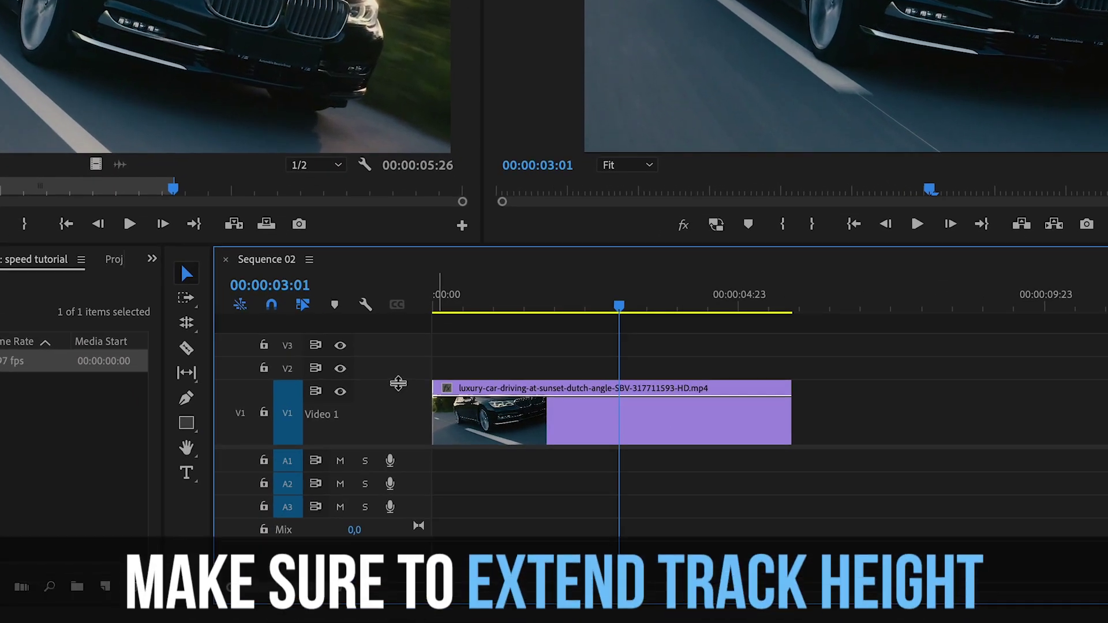
Make the Video 1 track taller.
{"action": "left_click", "coordinate": [446, 484]}
{"action": "left_click_drag", "start_coordinate": [398, 403], "coordinate": [389, 363]}
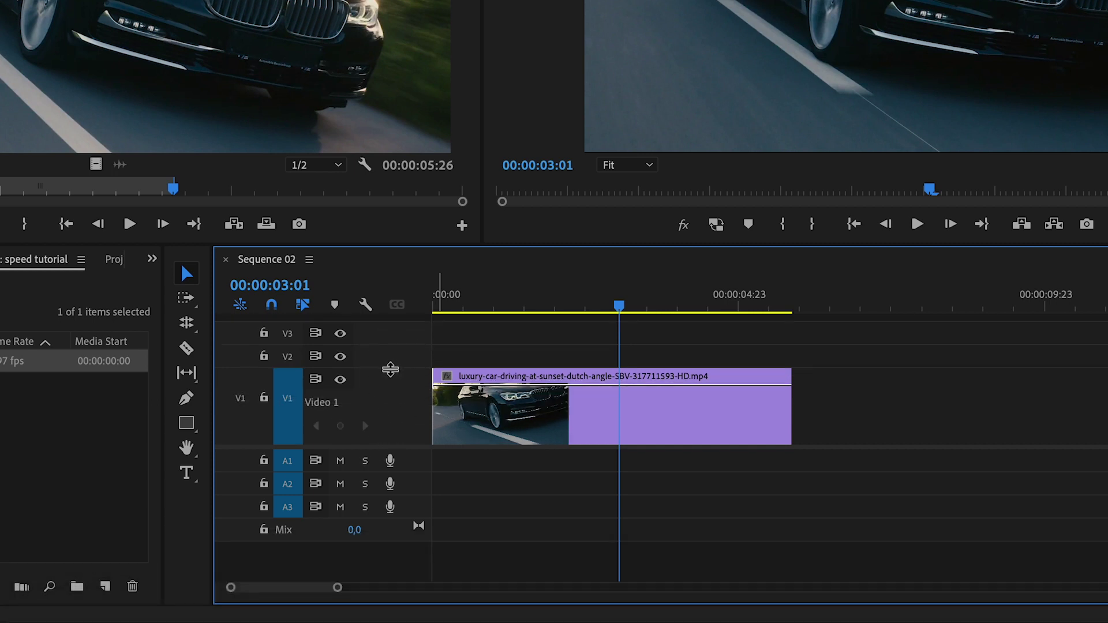
{"action": "left_click", "coordinate": [390, 368]}
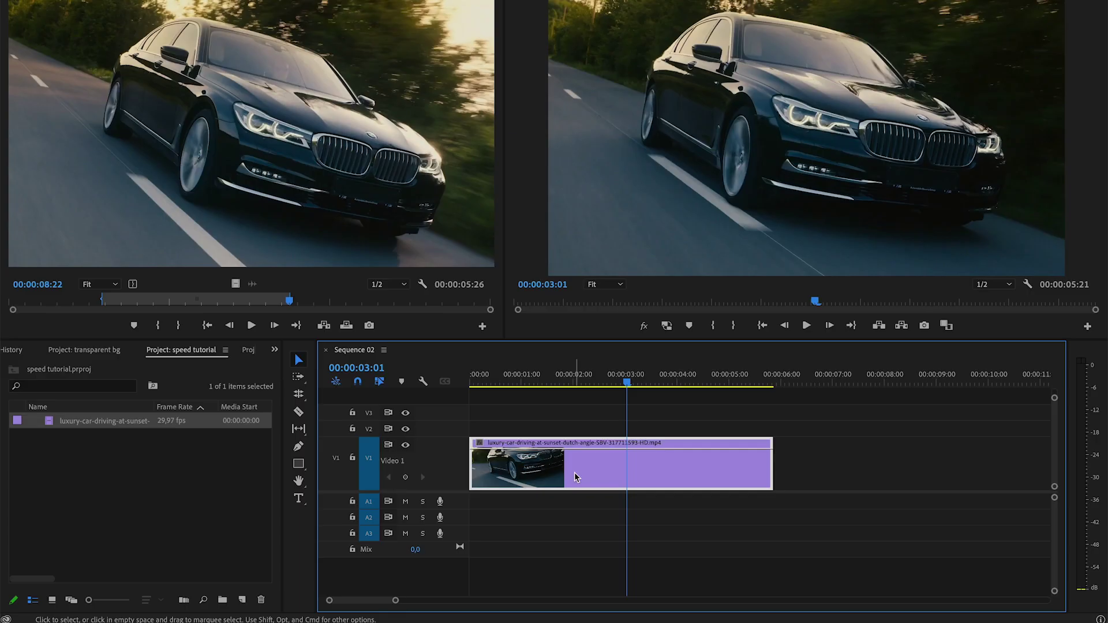
Show the car clip's Time Remapping > Speed keyframes.
{"action": "right_click", "coordinate": [574, 472]}
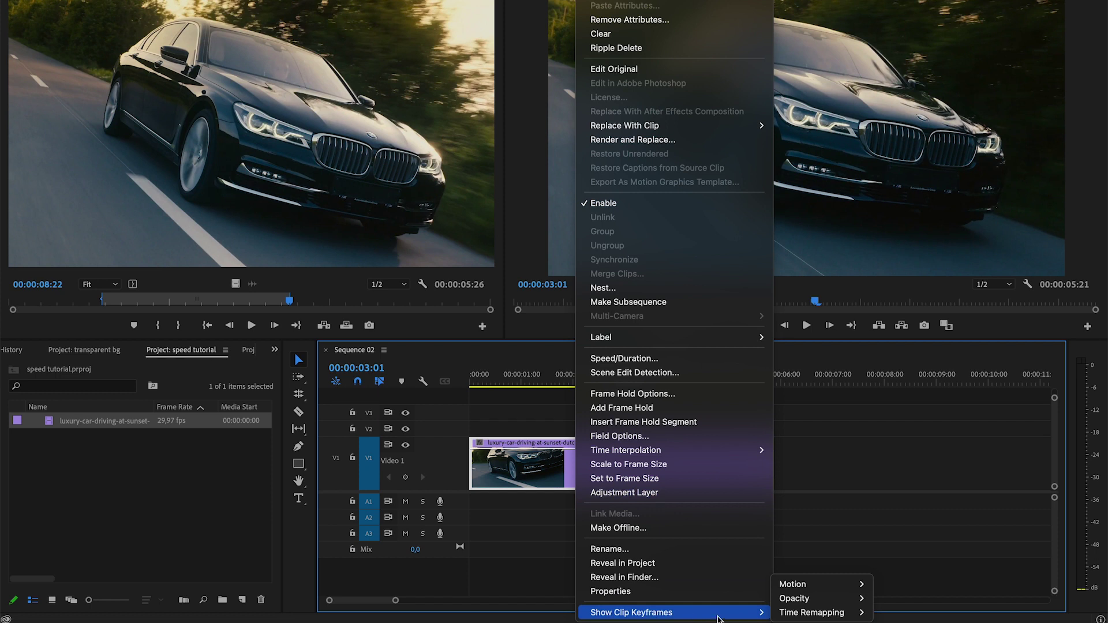
{"action": "mouse_move", "coordinate": [800, 616]}
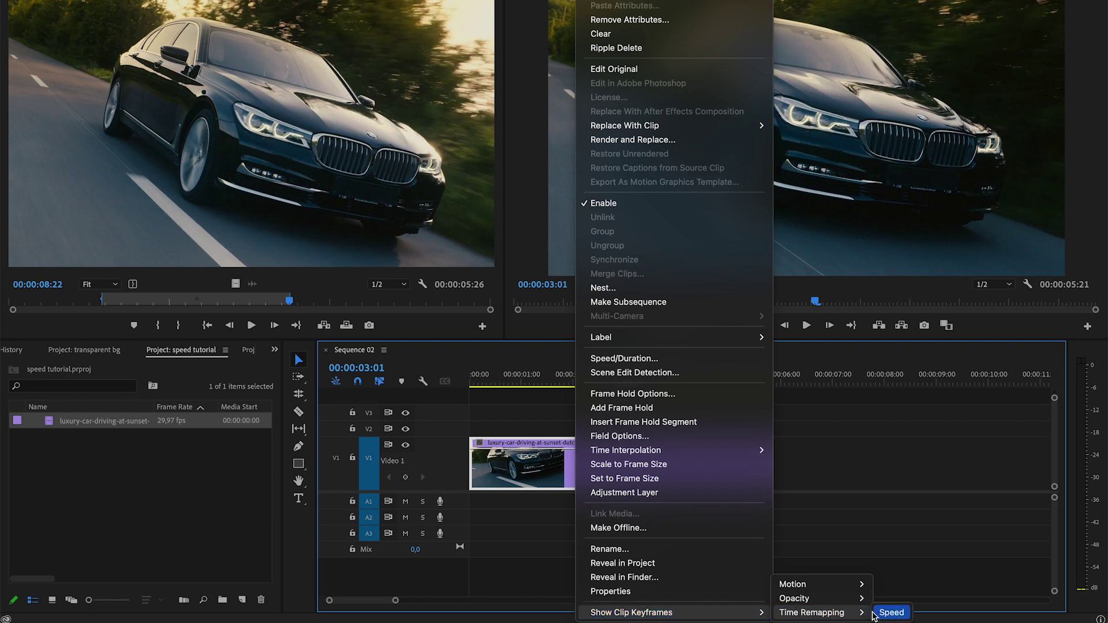
{"action": "left_click", "coordinate": [892, 613]}
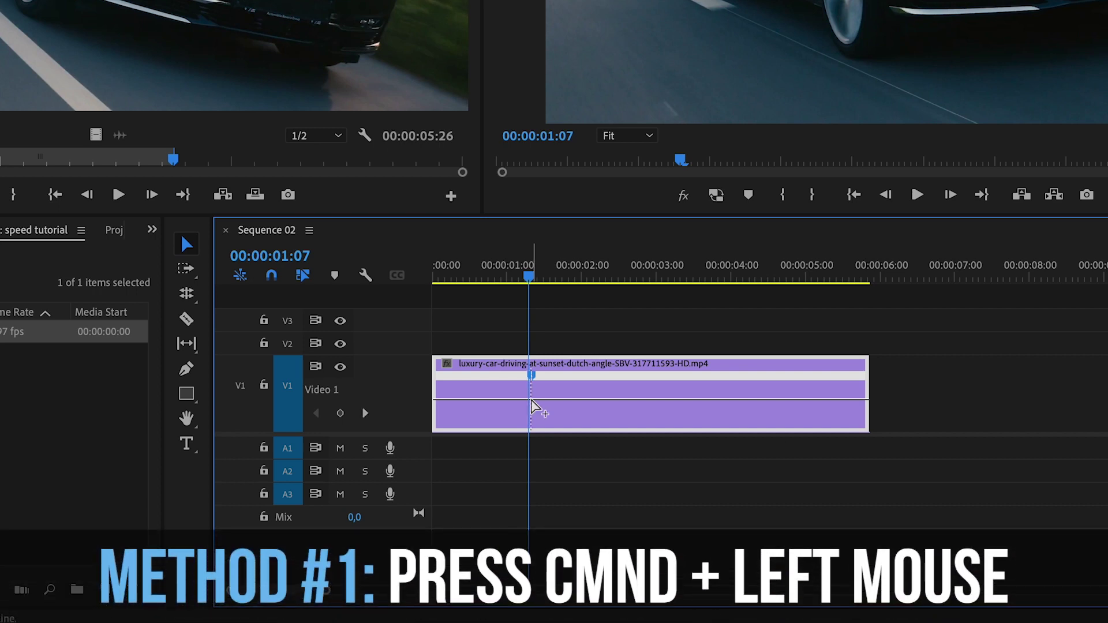
Shift the speed keyframe slightly earlier so the opening runs about 132%, then preview.
{"action": "key", "text": "equal"}
{"action": "key", "text": "equal"}
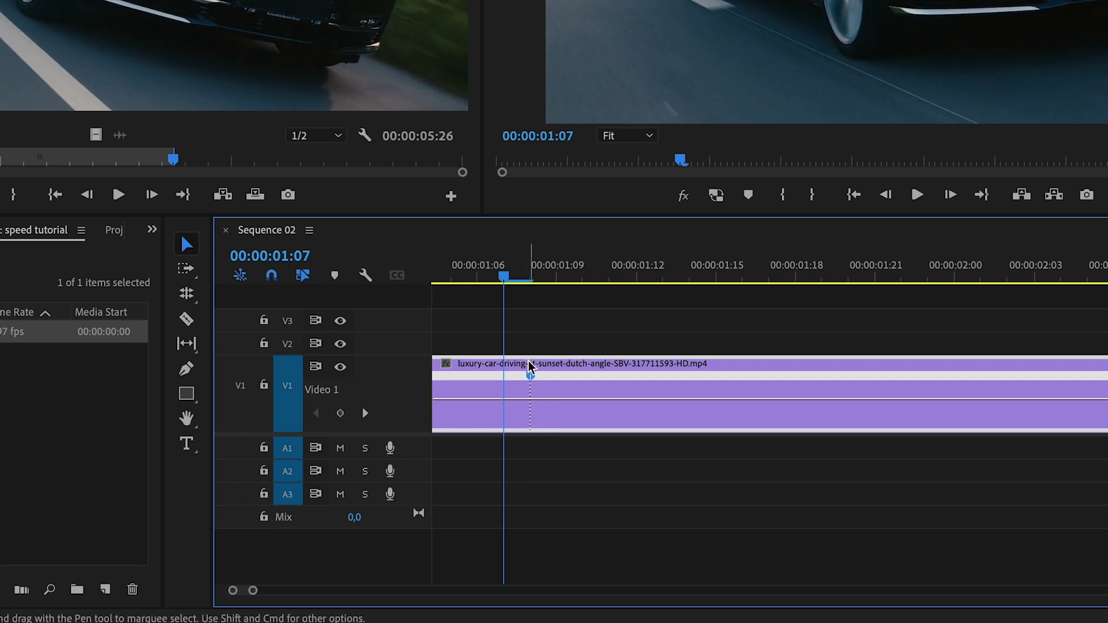
{"action": "key", "text": "minus"}
{"action": "key", "text": "minus"}
{"action": "key", "text": "minus"}
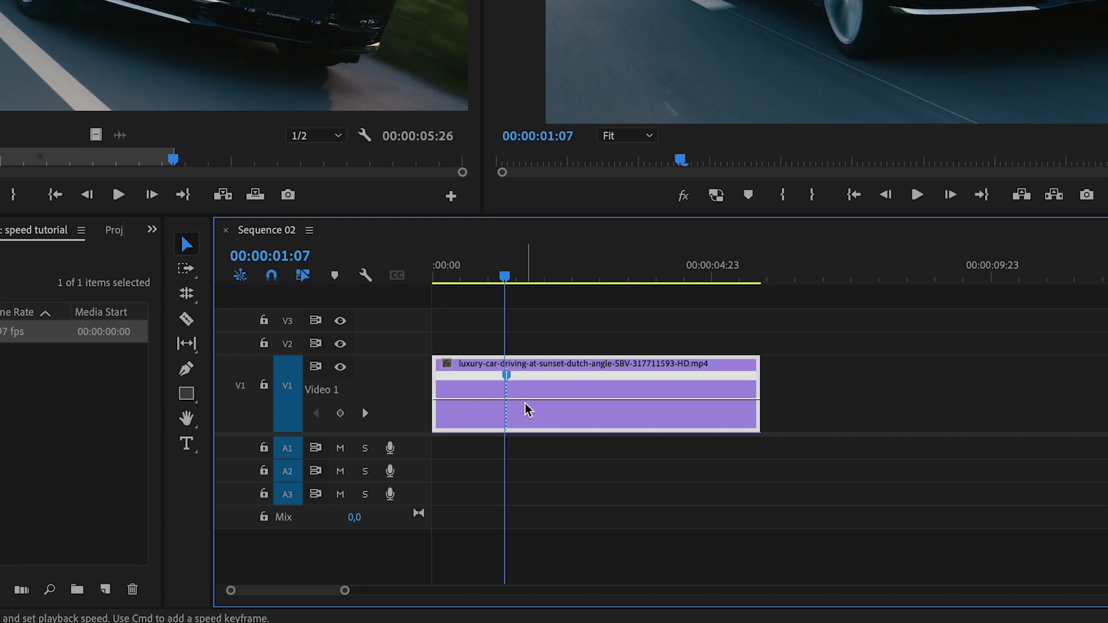
{"action": "left_click_drag", "start_coordinate": [506, 374], "coordinate": [486, 375]}
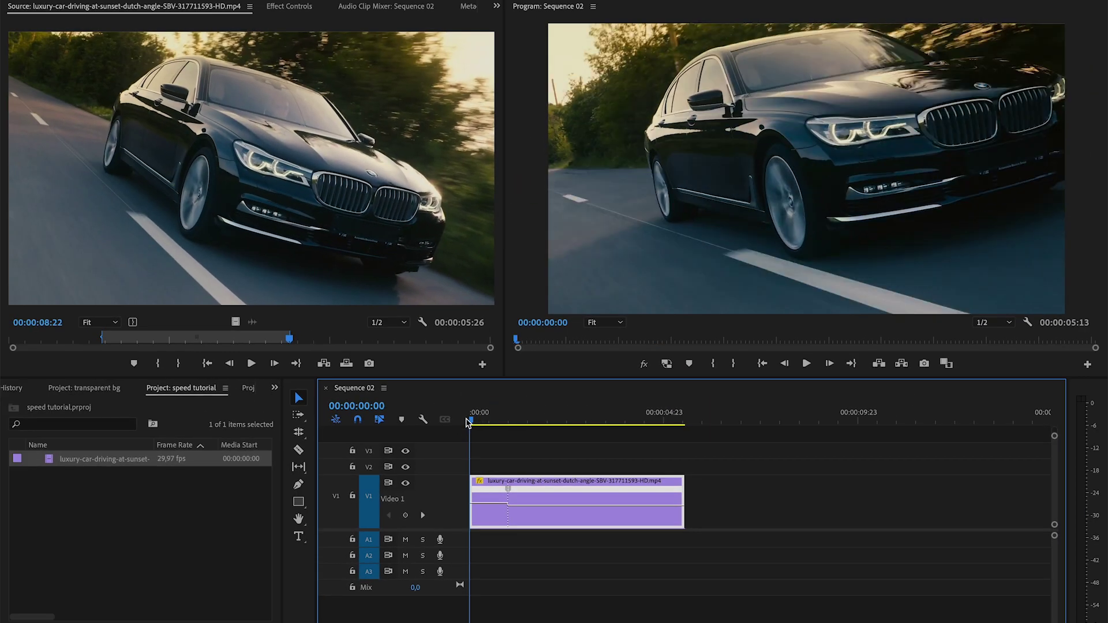
{"action": "key", "text": "space"}
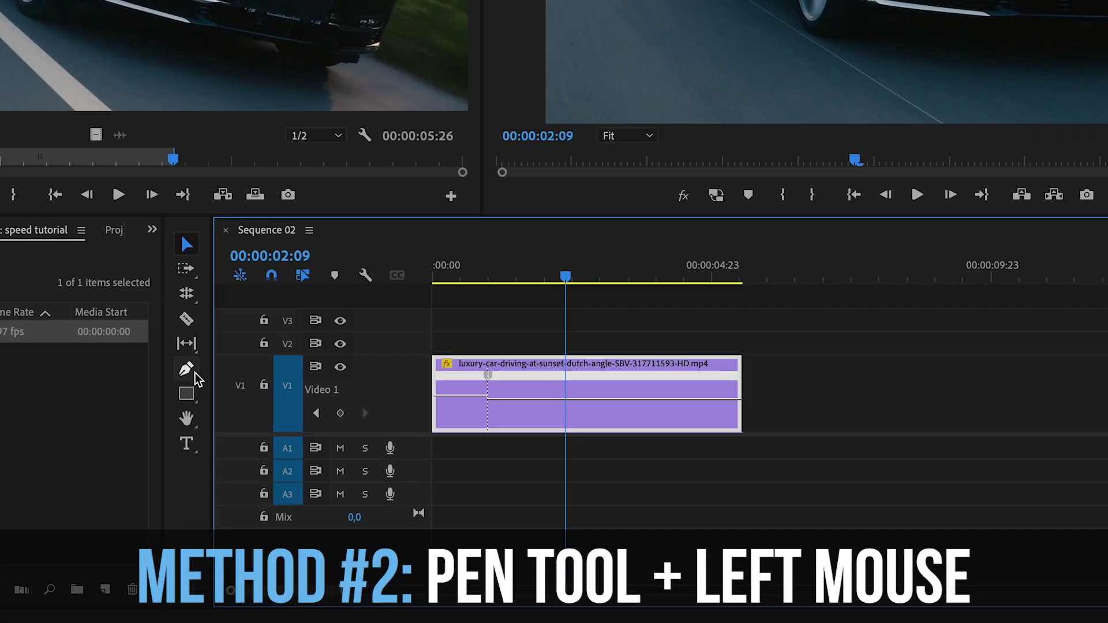
Add a second speed keyframe, drop the middle section to 40%, and preview from the start.
{"action": "key", "text": "p"}
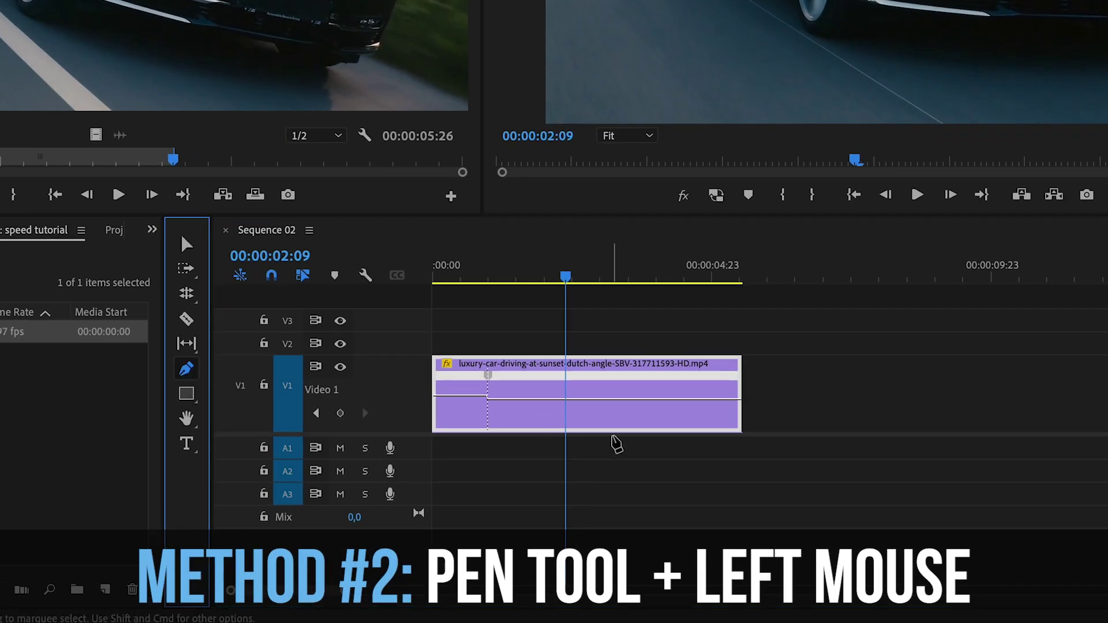
{"action": "left_click", "coordinate": [589, 400]}
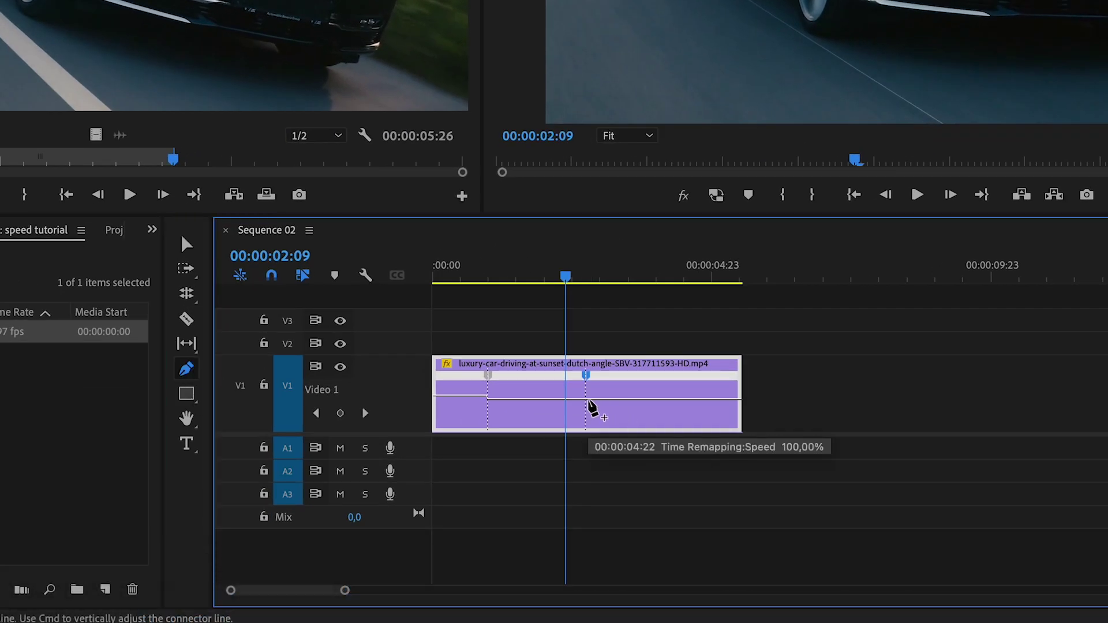
{"action": "key", "text": "v"}
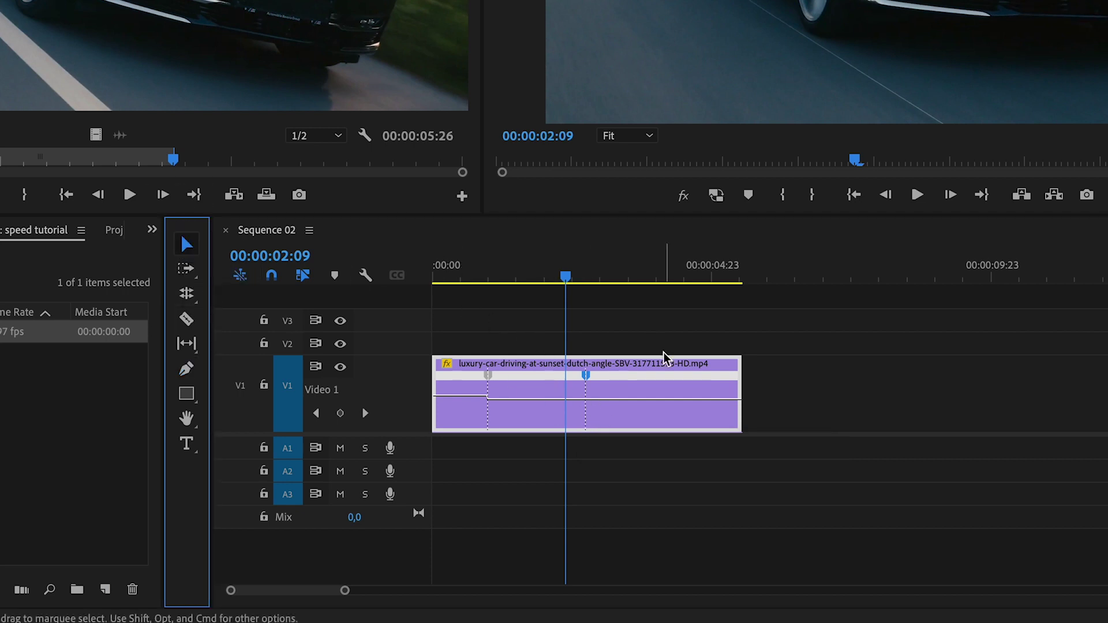
{"action": "left_click_drag", "start_coordinate": [645, 400], "coordinate": [646, 402]}
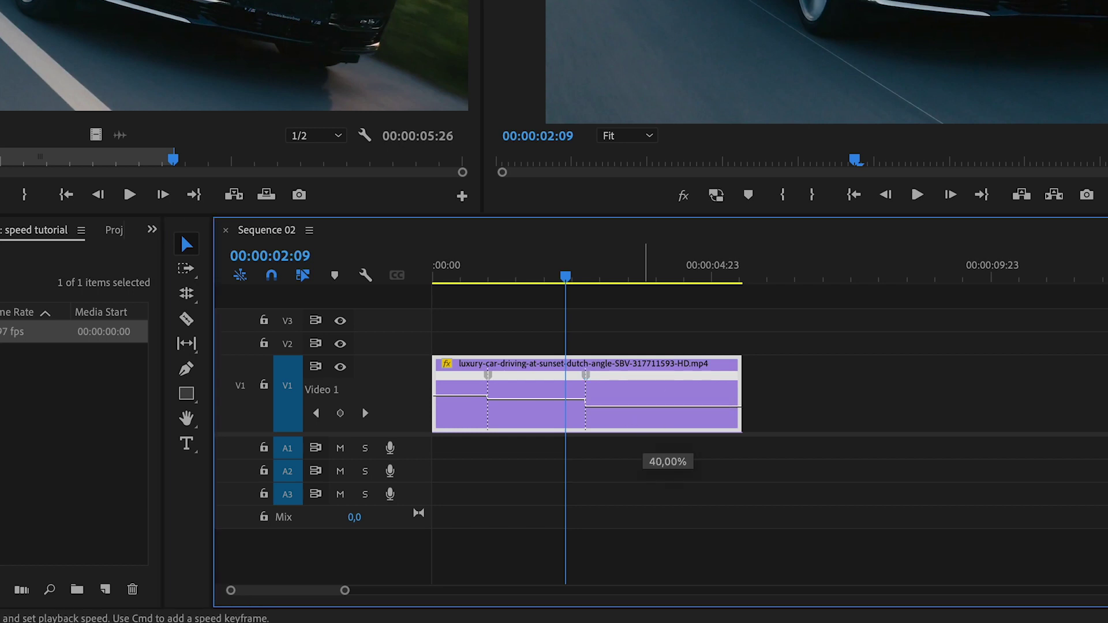
{"action": "left_click_drag", "start_coordinate": [645, 462], "coordinate": [646, 463]}
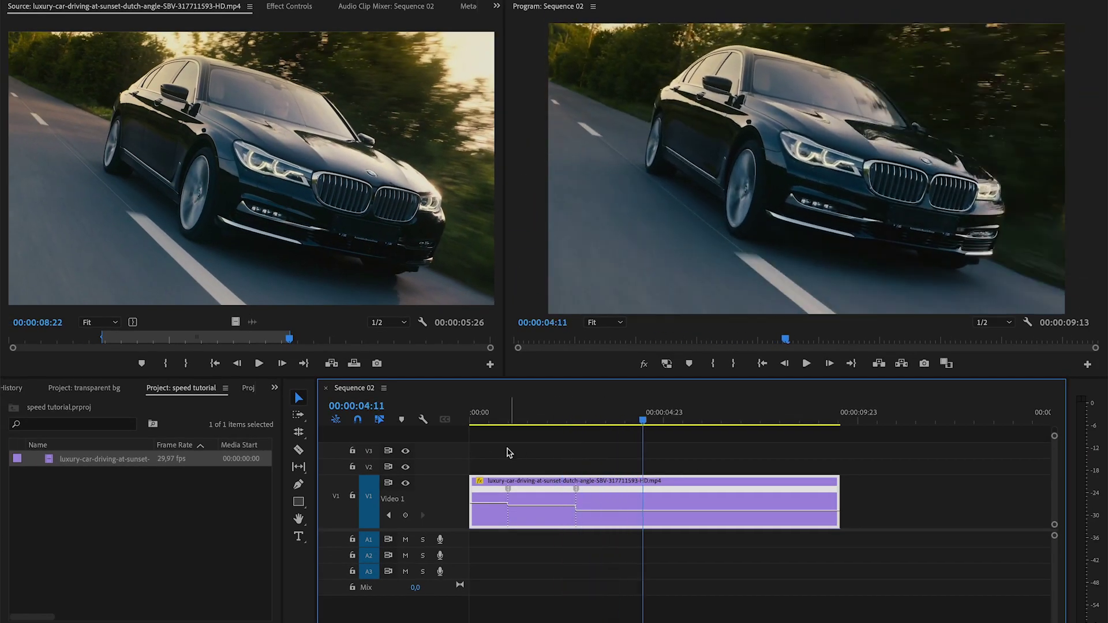
{"action": "left_click", "coordinate": [471, 417]}
{"action": "key", "text": "space"}
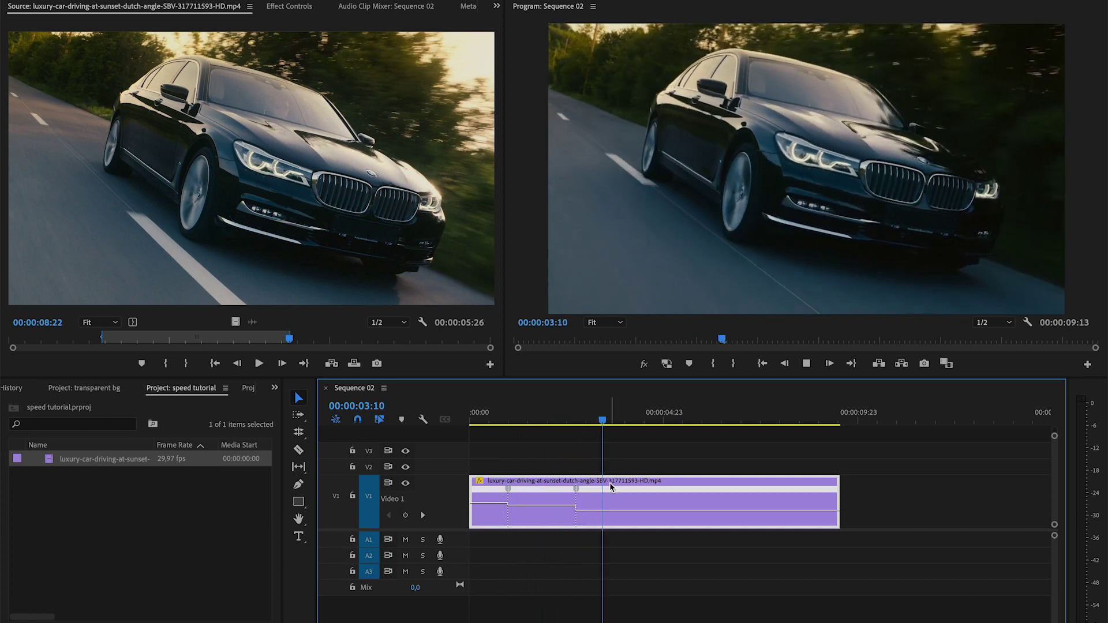
{"action": "key", "text": "space"}
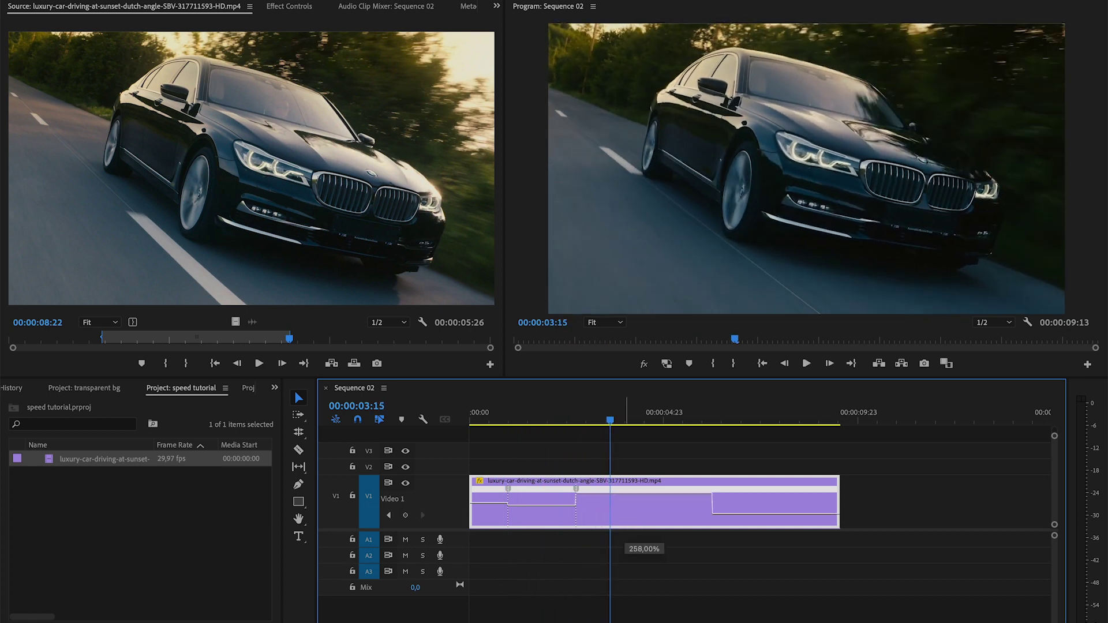
Raise the final section's speed to 258% and replay it.
{"action": "left_click_drag", "start_coordinate": [627, 503], "coordinate": [618, 503]}
{"action": "left_click", "coordinate": [563, 414]}
{"action": "key", "text": "space"}
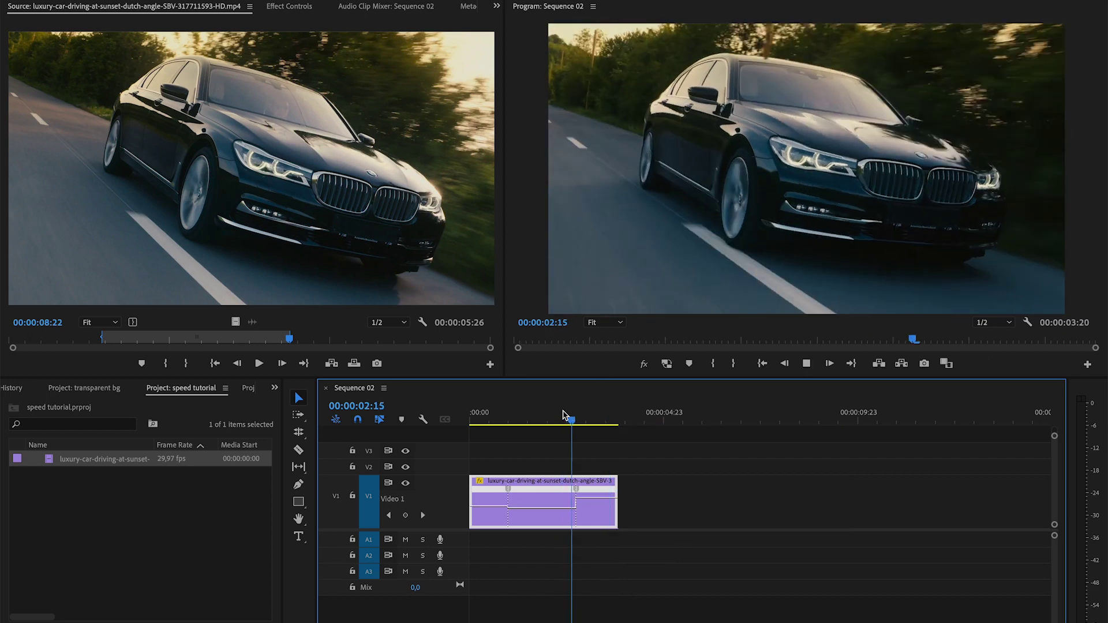
Drag apart the halves of both speed keyframes into sloped ramps, then deselect the clip.
{"action": "key", "text": "space"}
{"action": "key", "text": "backslash"}
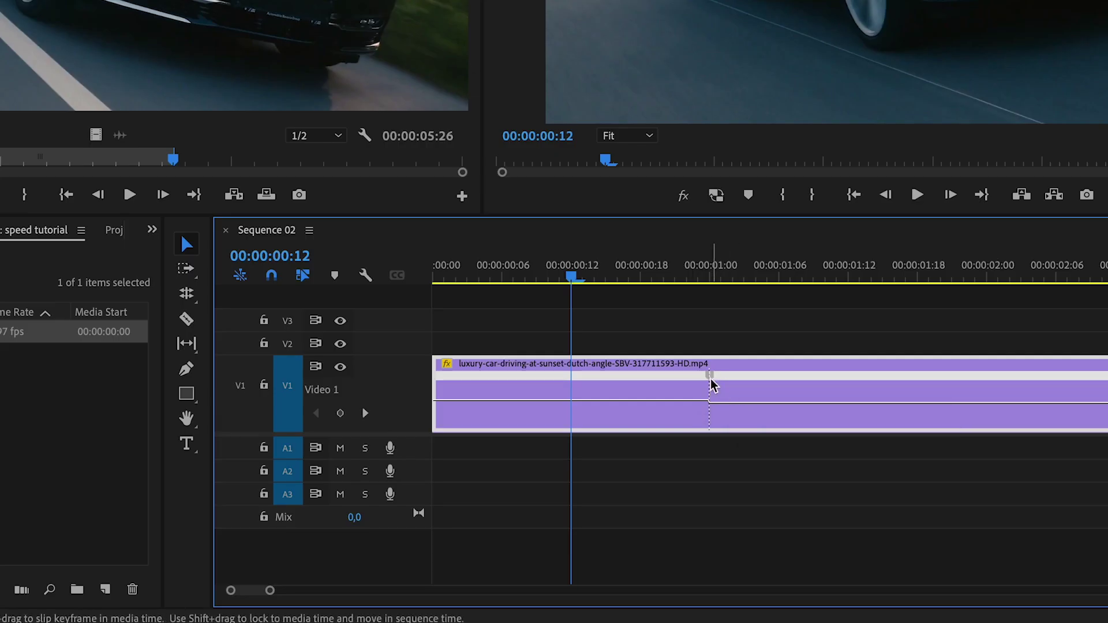
{"action": "left_click_drag", "start_coordinate": [708, 377], "coordinate": [680, 381]}
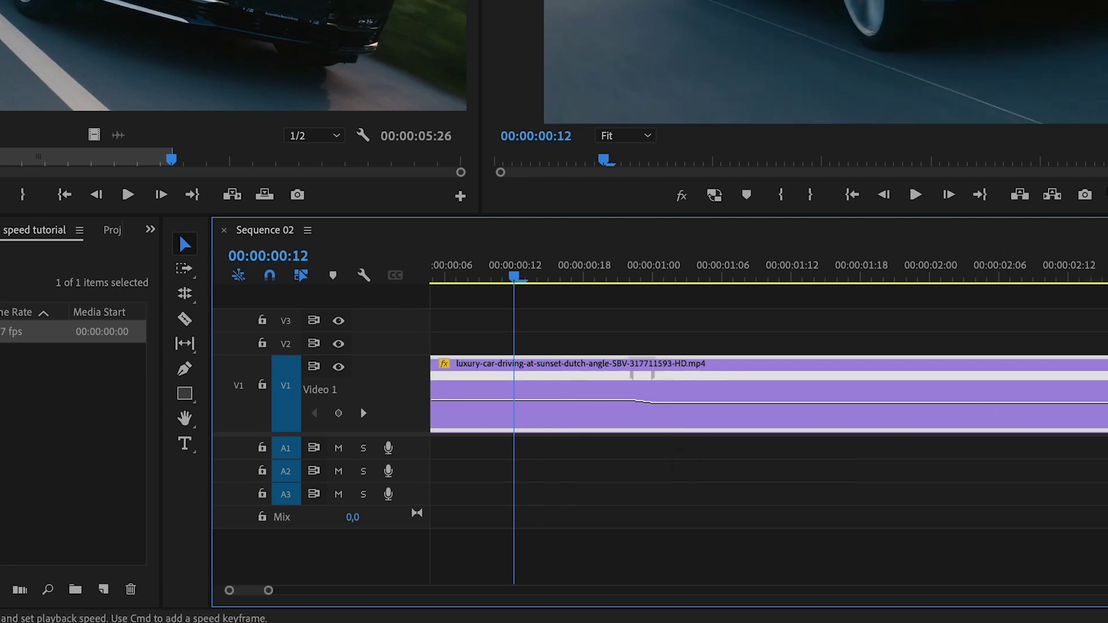
{"action": "left_click", "coordinate": [1107, 378], "text": "super"}
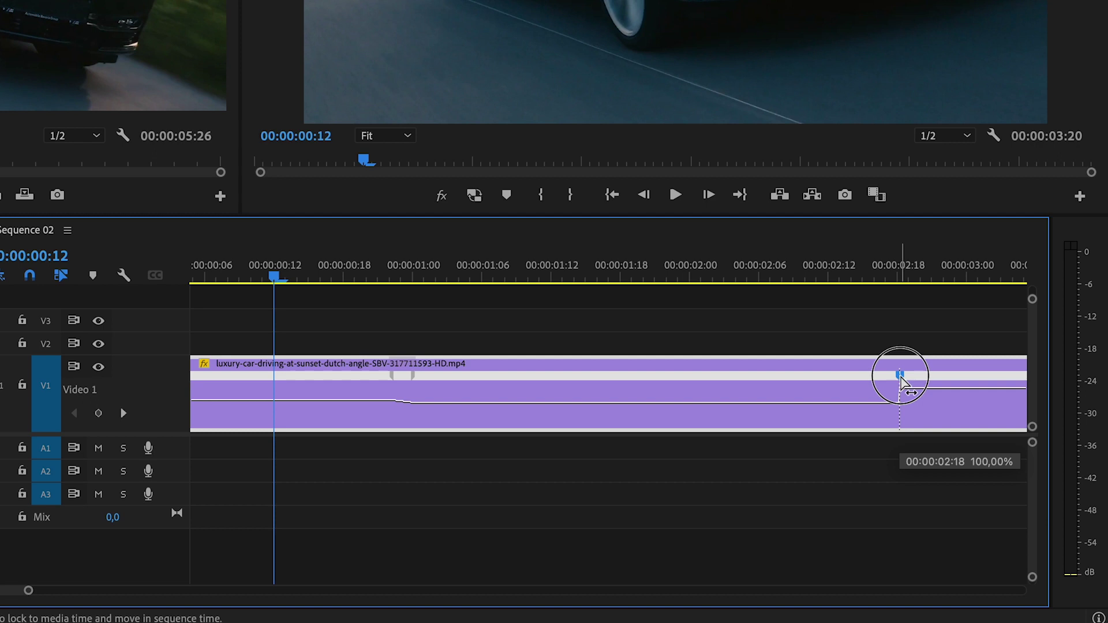
{"action": "left_click_drag", "start_coordinate": [901, 379], "coordinate": [936, 379]}
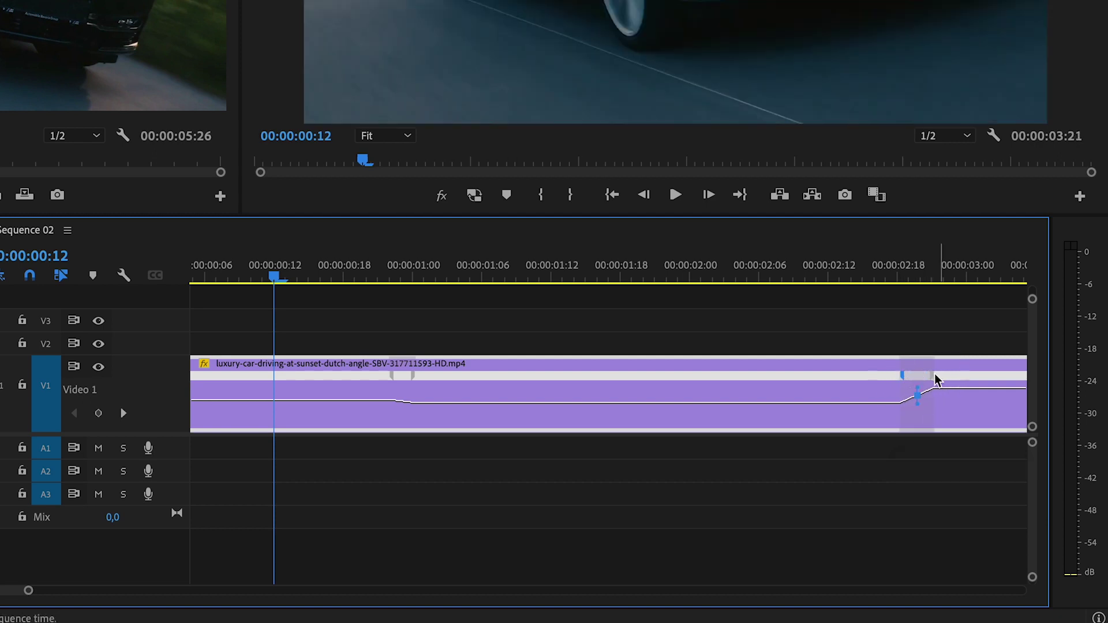
{"action": "left_click", "coordinate": [904, 460]}
{"action": "scroll", "coordinate": [880, 462], "scroll_direction": "right", "scroll_amount": 3}
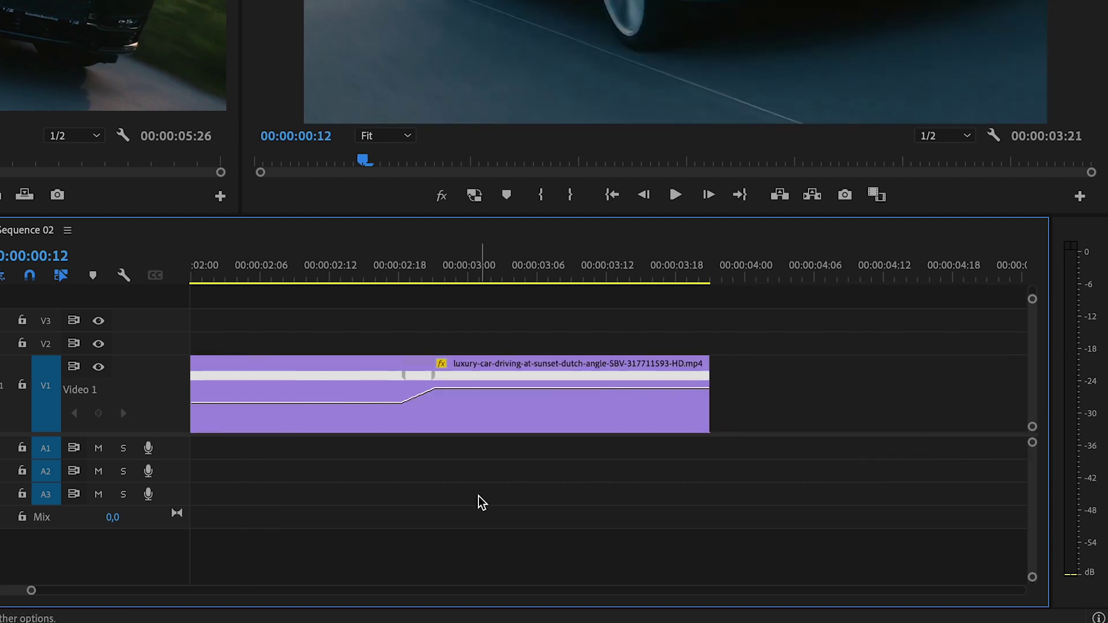
{"action": "scroll", "coordinate": [482, 502], "scroll_direction": "up", "scroll_amount": 2}
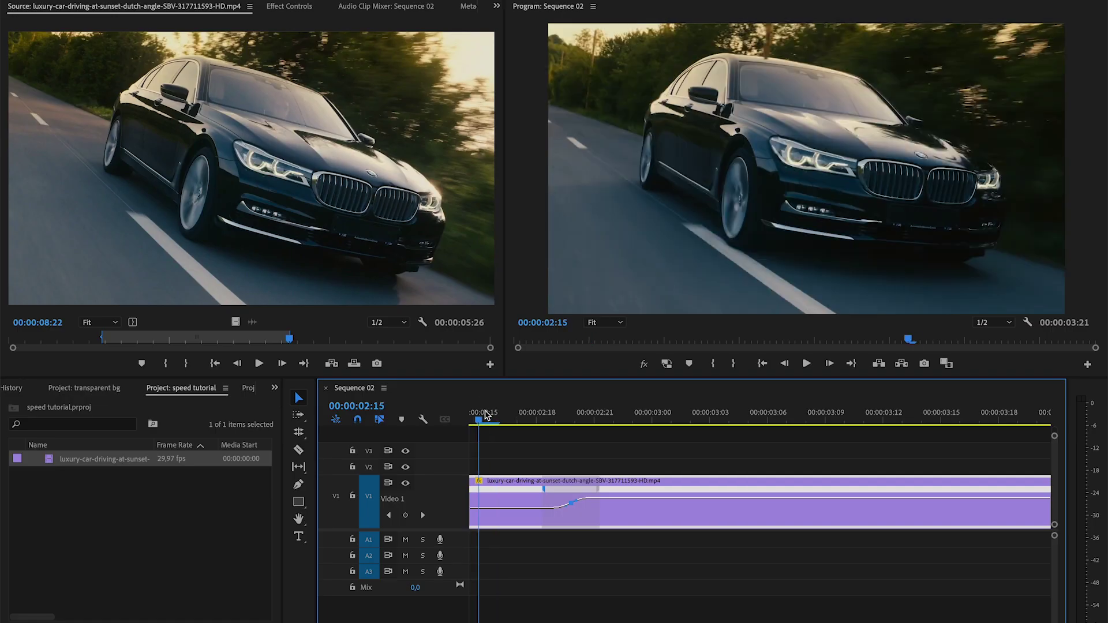
{"action": "key", "text": "space"}
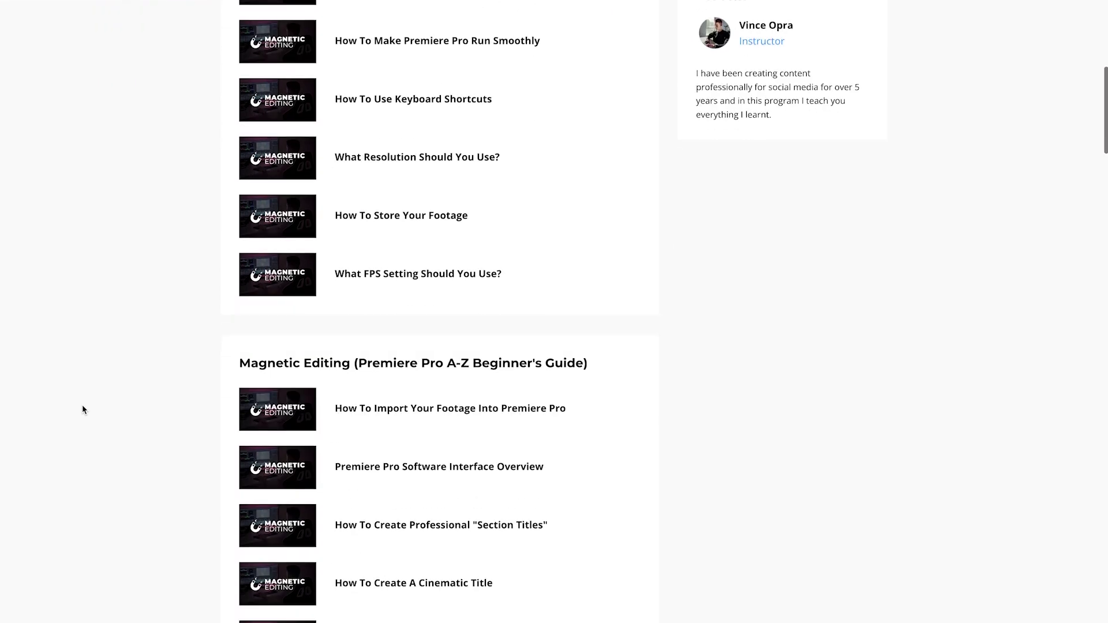
Scroll the Magnetic Editing course page down to The Vault and the Getting Clients bonus module.
{"action": "scroll", "coordinate": [82, 410], "scroll_direction": "down", "scroll_amount": 10}
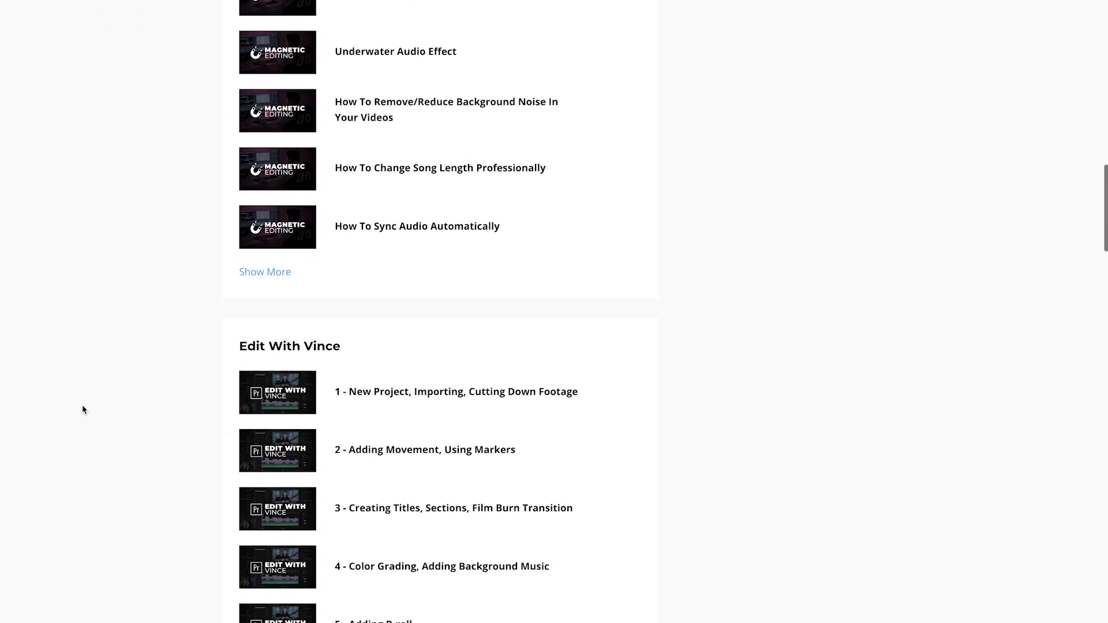
{"action": "scroll", "coordinate": [82, 410], "scroll_direction": "down", "scroll_amount": 12}
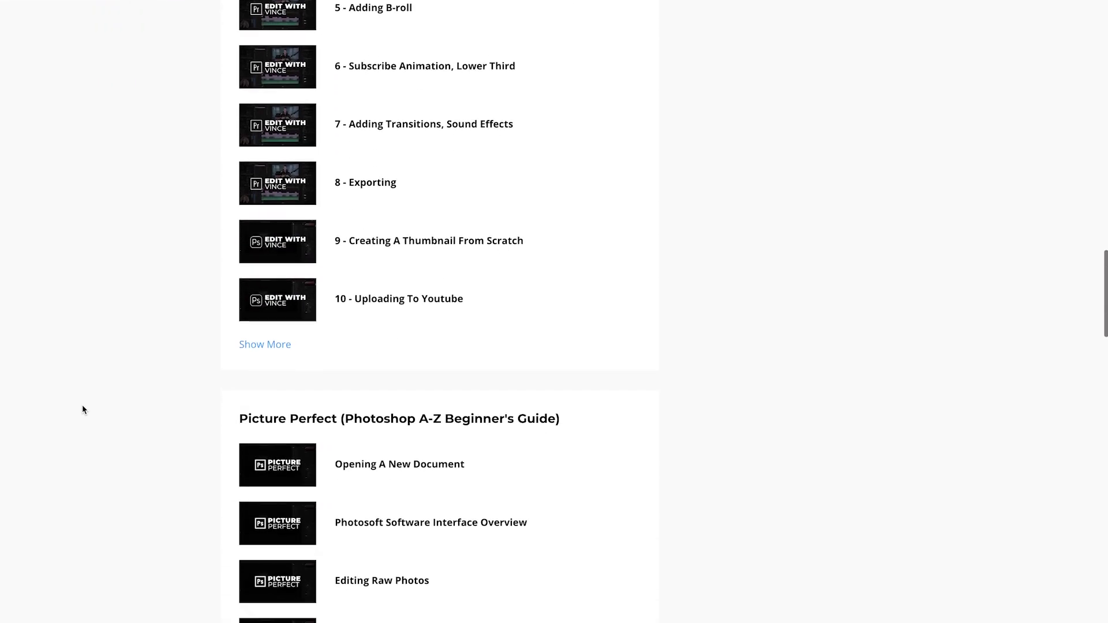
{"action": "scroll", "coordinate": [82, 410], "scroll_direction": "down", "scroll_amount": 3}
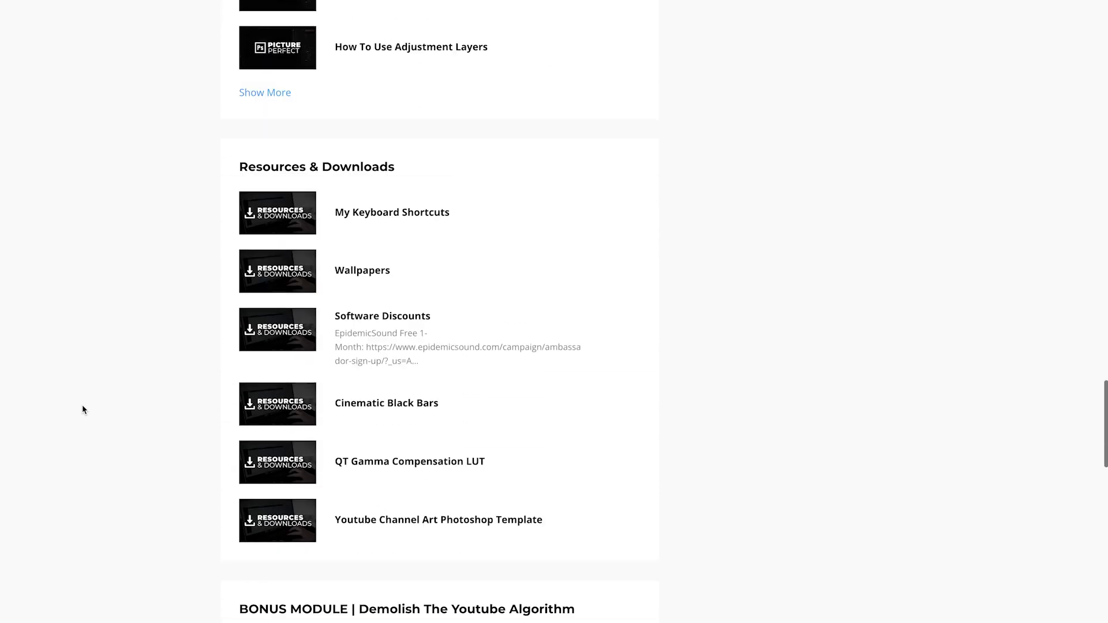
{"action": "scroll", "coordinate": [81, 410], "scroll_direction": "down", "scroll_amount": 6}
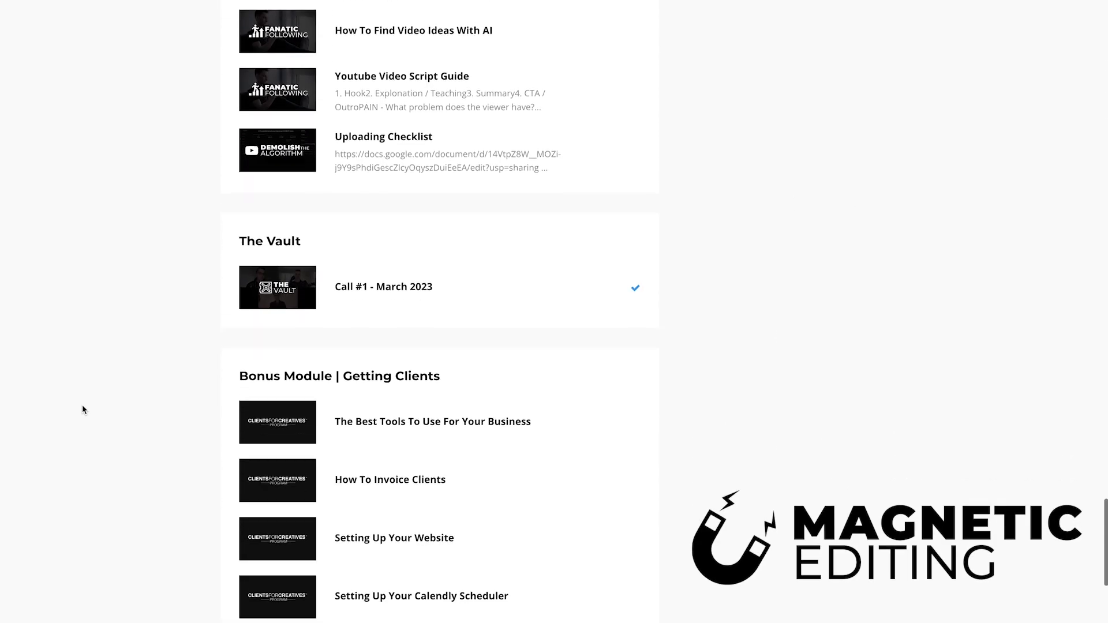